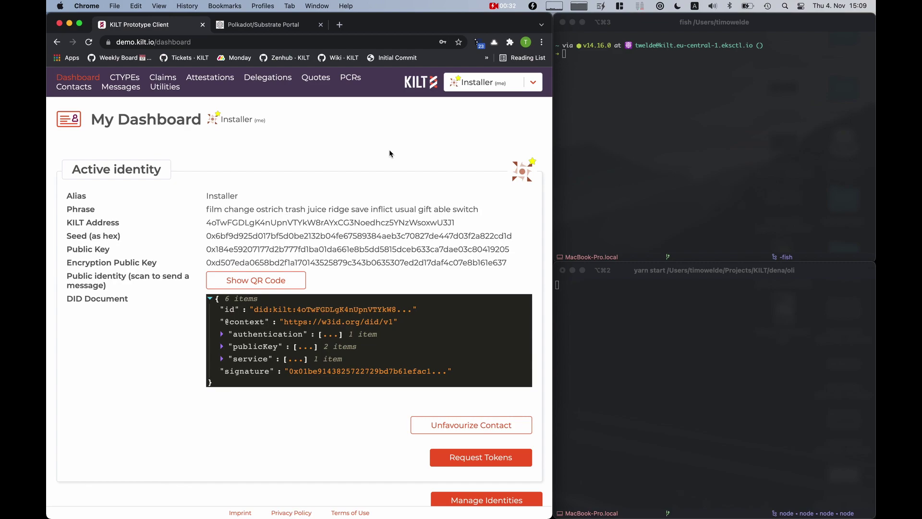
Check the iTerm2 panes, focusing the top terminal and then the server log
{"action": "left_click", "coordinate": [610, 130]}
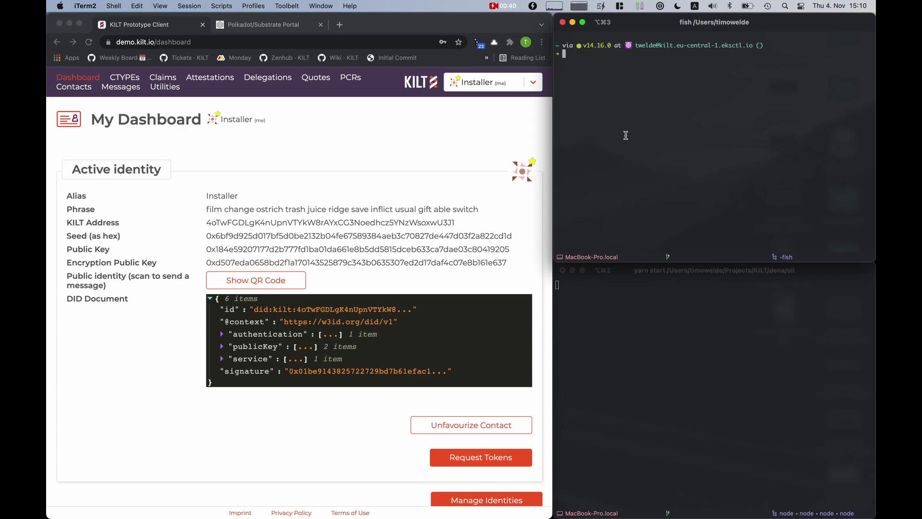
{"action": "left_click", "coordinate": [626, 325]}
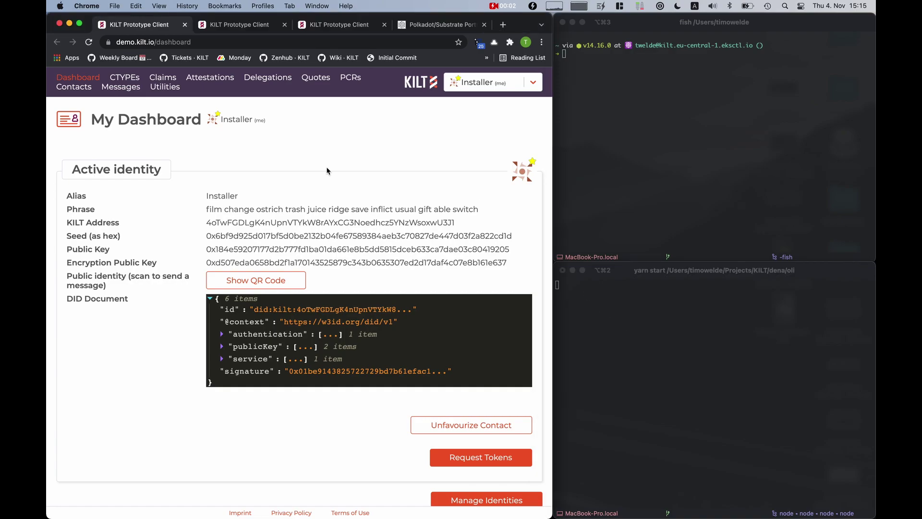
Expand the BMILInstallationCredential definition's schema and its 17 properties, then check the delegation tree page
{"action": "left_click", "coordinate": [231, 24]}
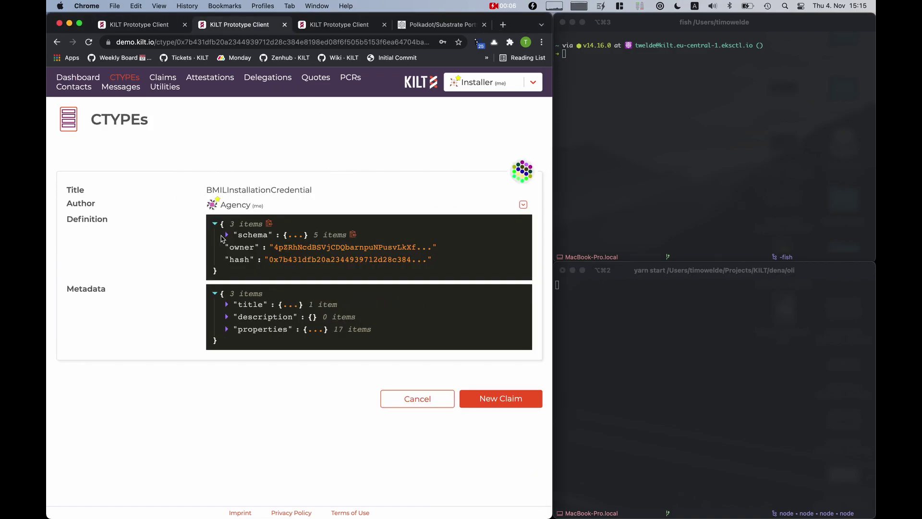
{"action": "left_click", "coordinate": [226, 234]}
{"action": "scroll", "coordinate": [227, 240], "scroll_direction": "down", "scroll_amount": 1}
{"action": "left_click", "coordinate": [240, 242]}
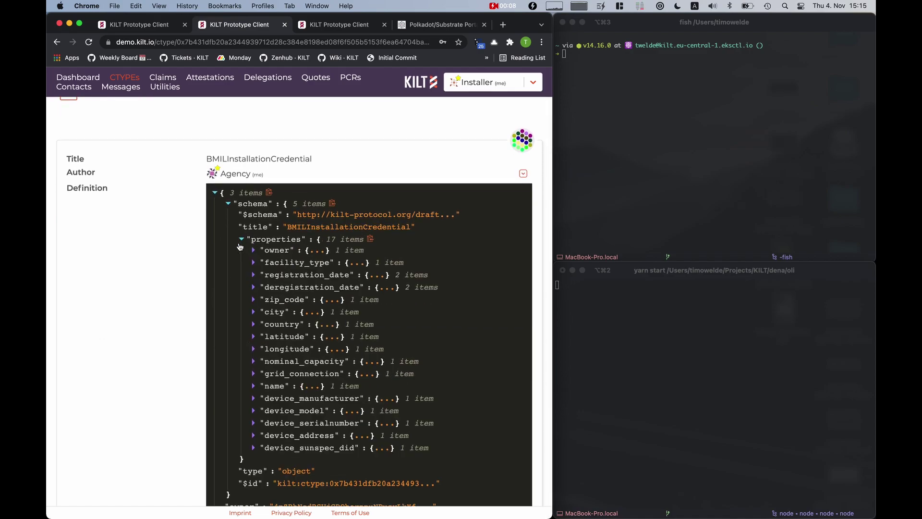
{"action": "scroll", "coordinate": [319, 232], "scroll_direction": "down", "scroll_amount": 3}
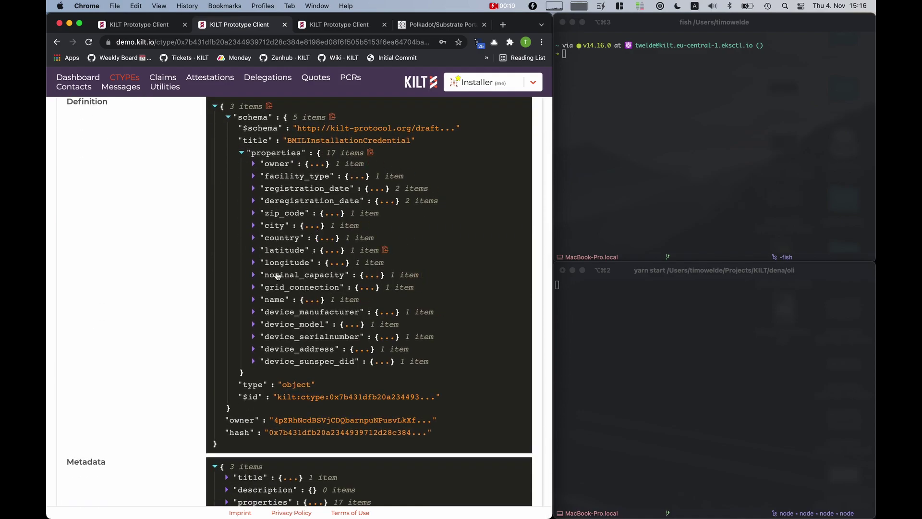
{"action": "left_click", "coordinate": [341, 30]}
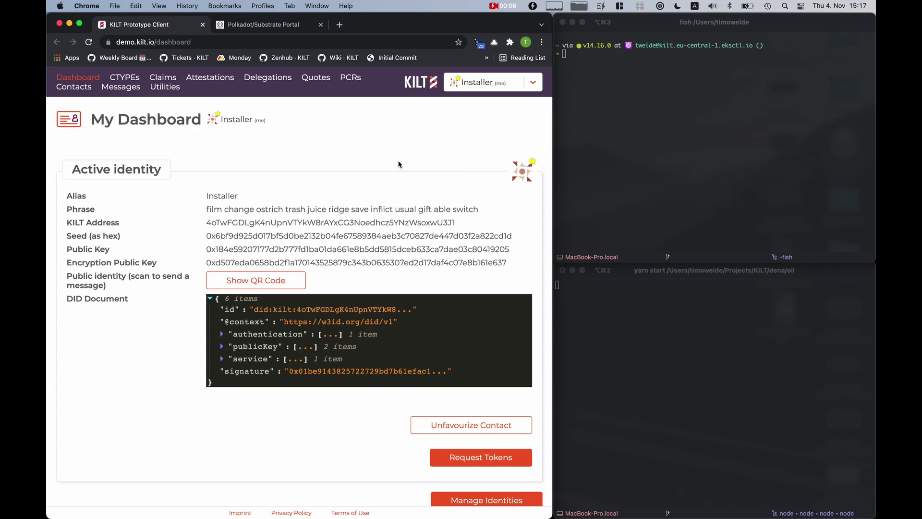
Run curl -X POST localhost:3000/identity and confirm 'New identity created and stored!' in the server log
{"action": "left_click", "coordinate": [657, 117]}
{"action": "type", "text": "curl -X POST localhost:3000/identity"}
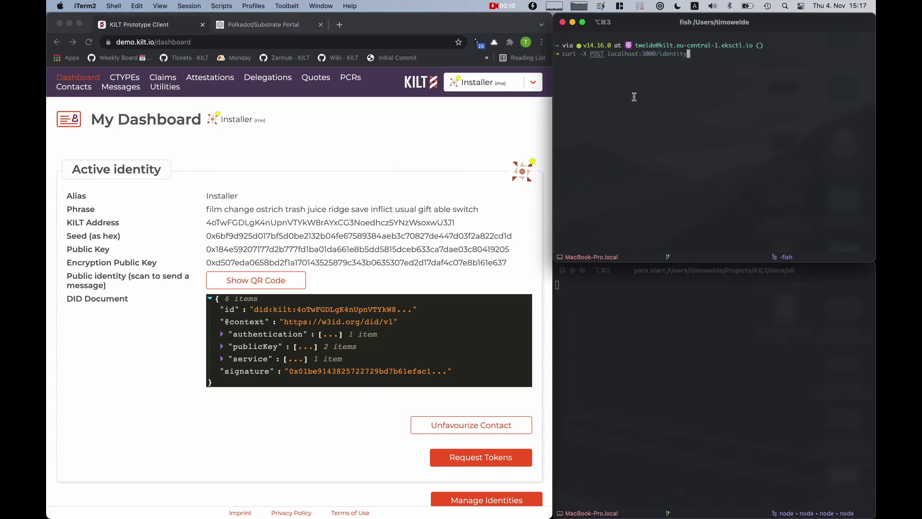
{"action": "key", "text": "Return"}
{"action": "left_click", "coordinate": [632, 344]}
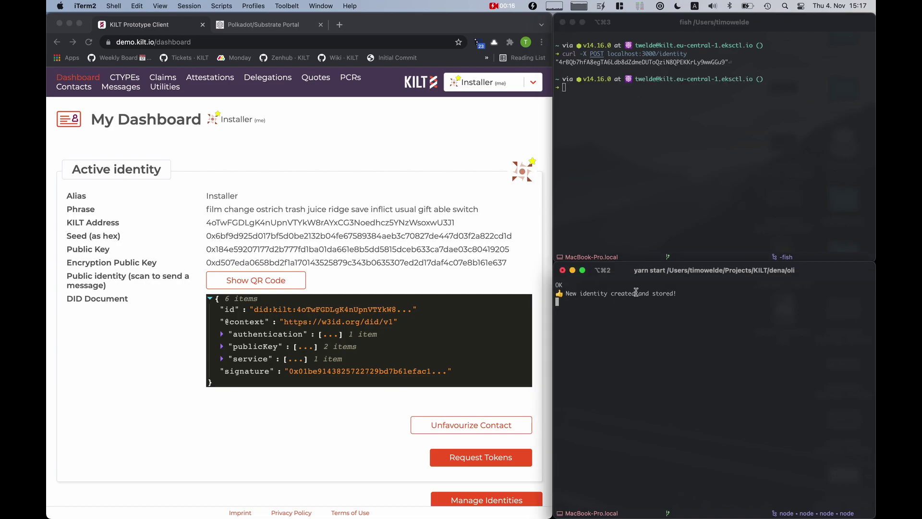
{"action": "left_click", "coordinate": [605, 61]}
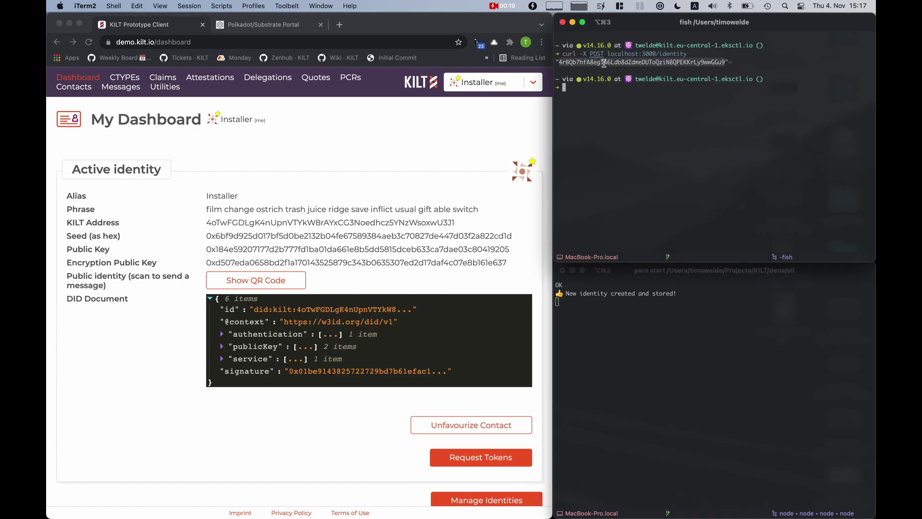
Transfer 10 KILT from the Installer account to the pasted new identity address
{"action": "left_click", "coordinate": [299, 138]}
{"action": "scroll", "coordinate": [299, 138], "scroll_direction": "down", "scroll_amount": 5}
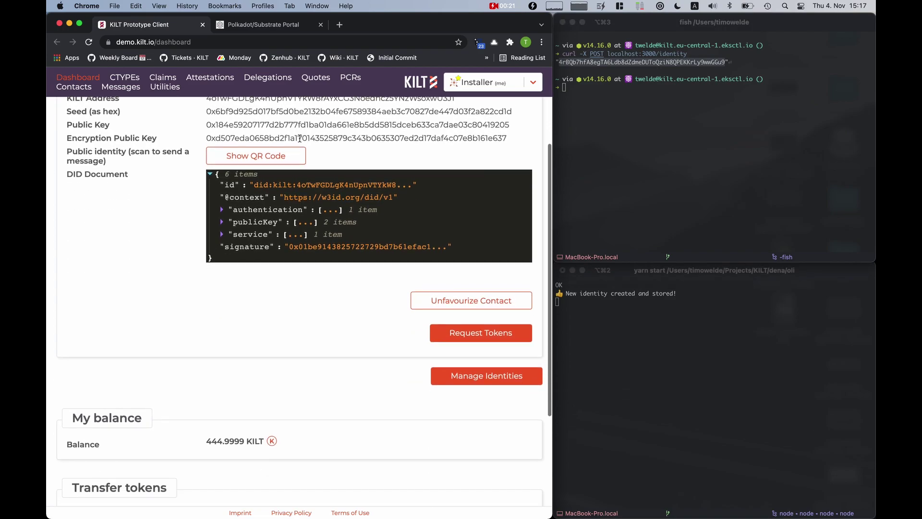
{"action": "scroll", "coordinate": [299, 138], "scroll_direction": "down", "scroll_amount": 3}
{"action": "left_click", "coordinate": [220, 386]}
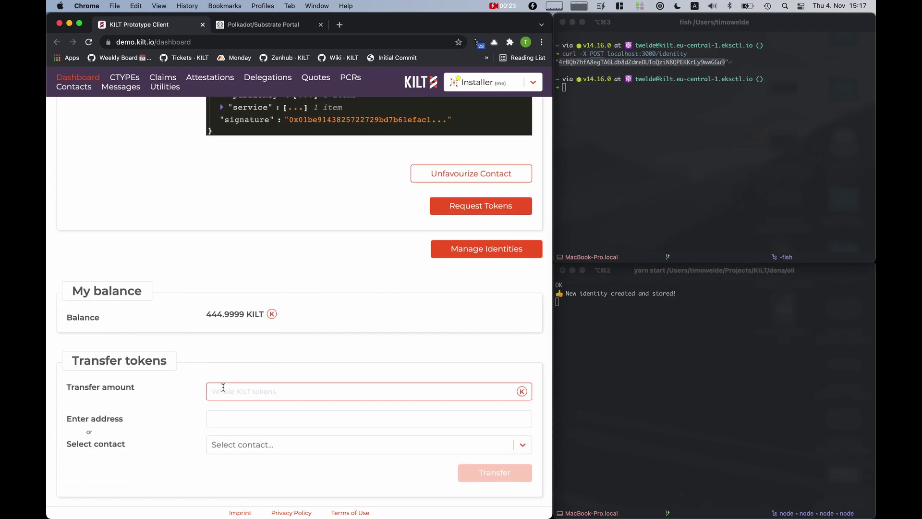
{"action": "type", "text": "10"}
{"action": "key", "text": "Tab"}
{"action": "type", "text": "4rBQb7hfA8egTA6Ldb8dZdmeDUToQziN8QPEKKrLy9wwGGu9"}
{"action": "scroll", "coordinate": [268, 392], "scroll_direction": "down", "scroll_amount": 2}
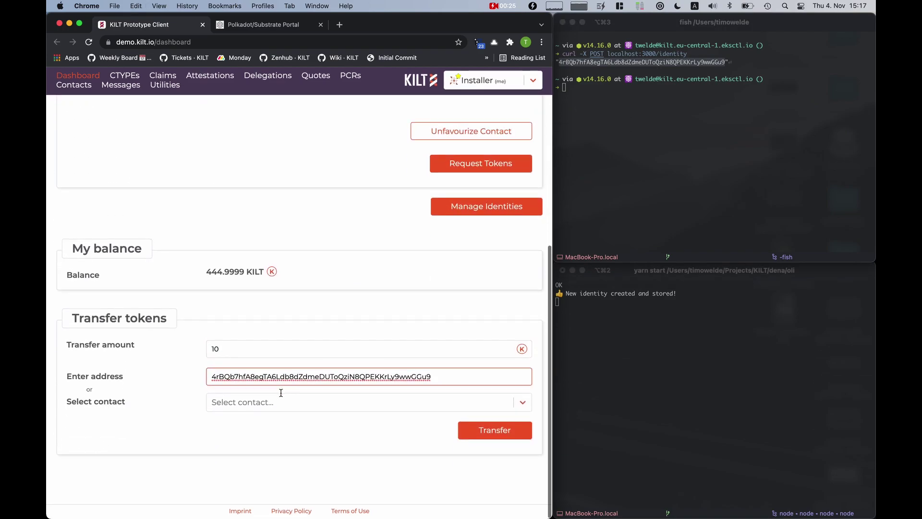
{"action": "left_click", "coordinate": [470, 428]}
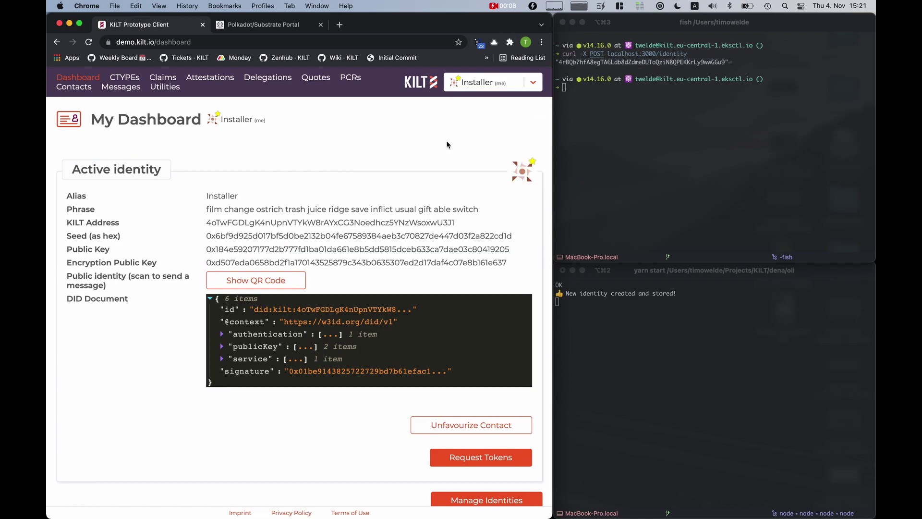
POST to localhost:3000/identity/register and watch the server log register the DID on chain
{"action": "left_click", "coordinate": [616, 129]}
{"action": "key", "text": "Up"}
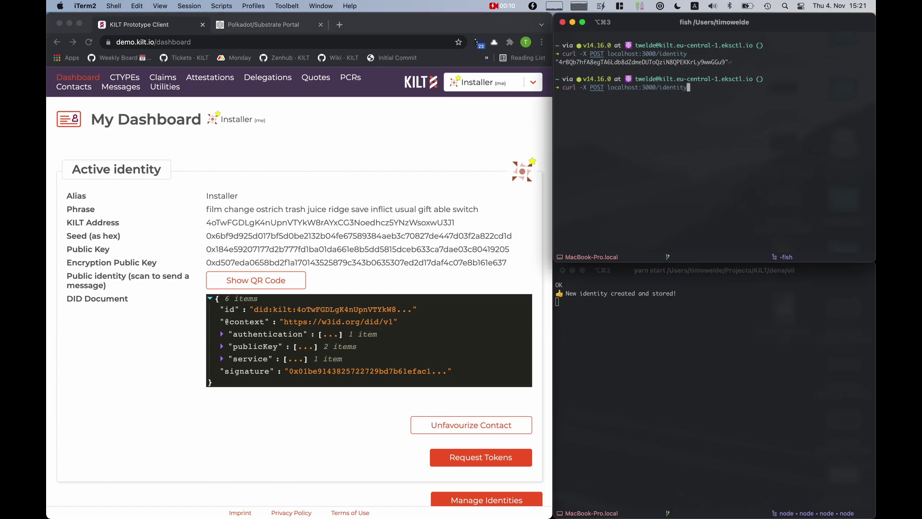
{"action": "type", "text": "/register"}
{"action": "key", "text": "Return"}
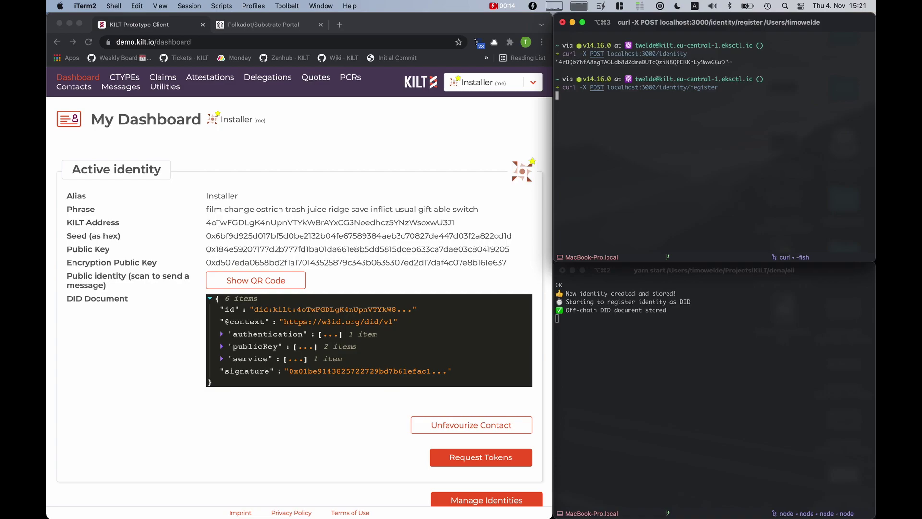
{"action": "left_click", "coordinate": [638, 315]}
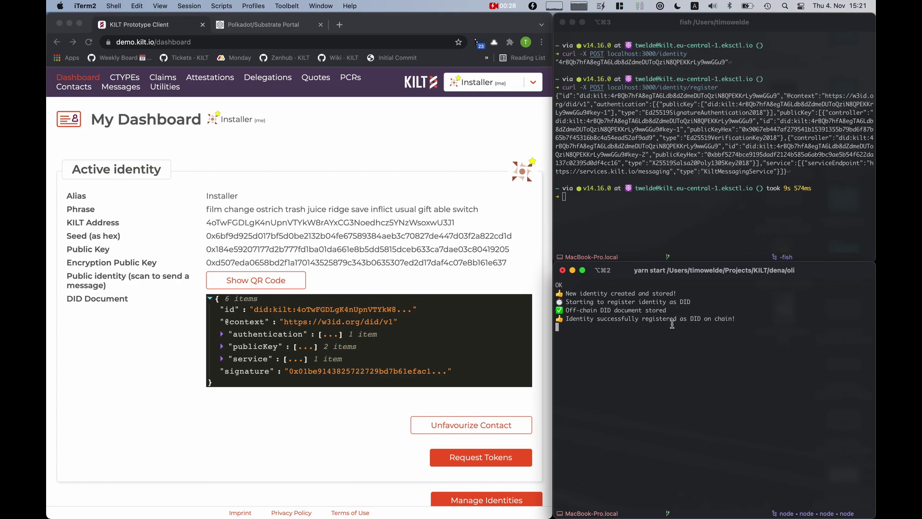
Copy the newly returned DID string from the command output
{"action": "left_click", "coordinate": [586, 99]}
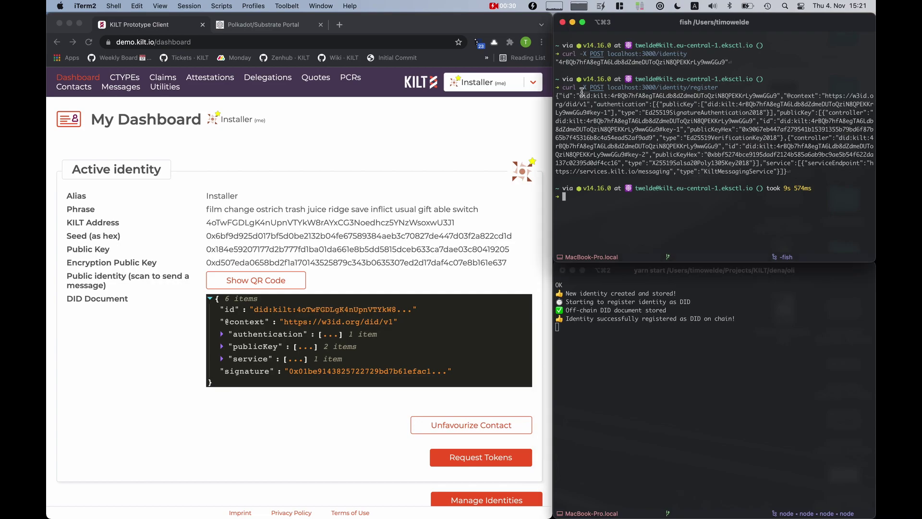
{"action": "double_click", "coordinate": [584, 96]}
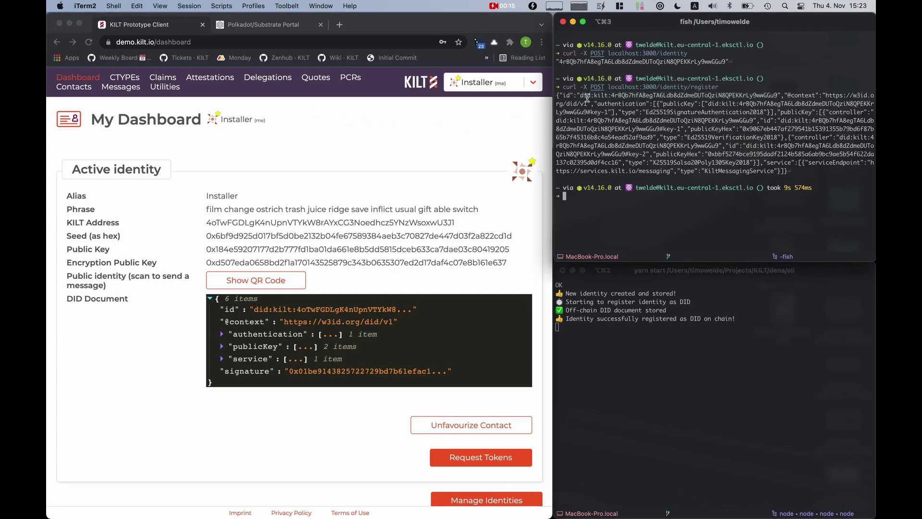
{"action": "key", "text": "super+c"}
Import the copied DID as a new contact with alias 'OLI Box'
{"action": "left_click", "coordinate": [73, 86]}
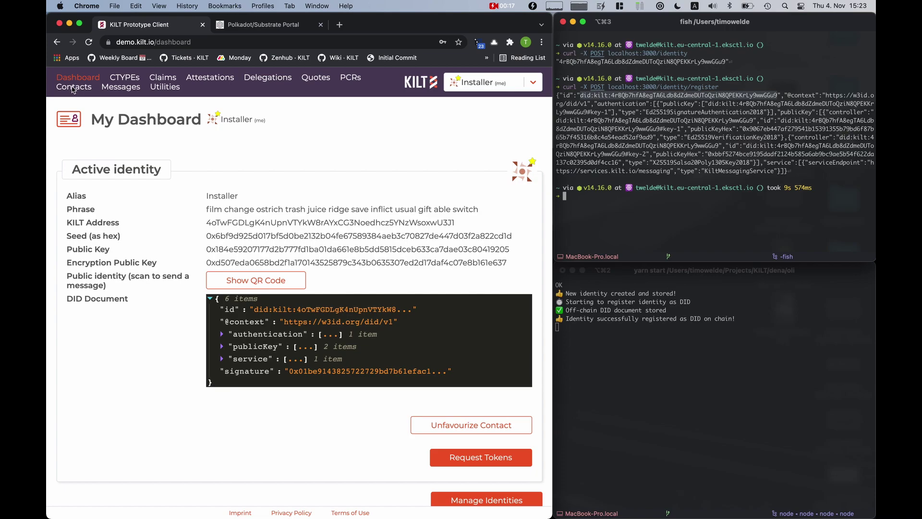
{"action": "left_click", "coordinate": [261, 322]}
{"action": "key", "text": "super+v"}
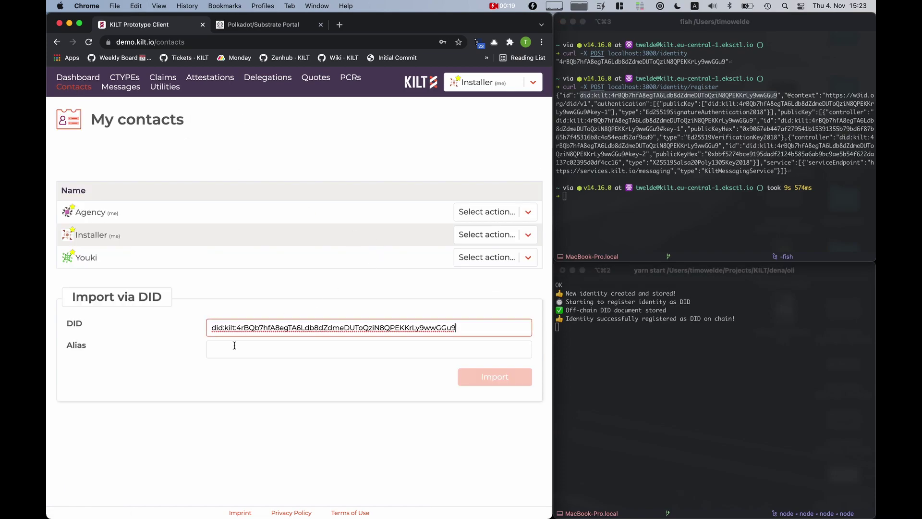
{"action": "left_click", "coordinate": [226, 349]}
{"action": "type", "text": "OLI Box"}
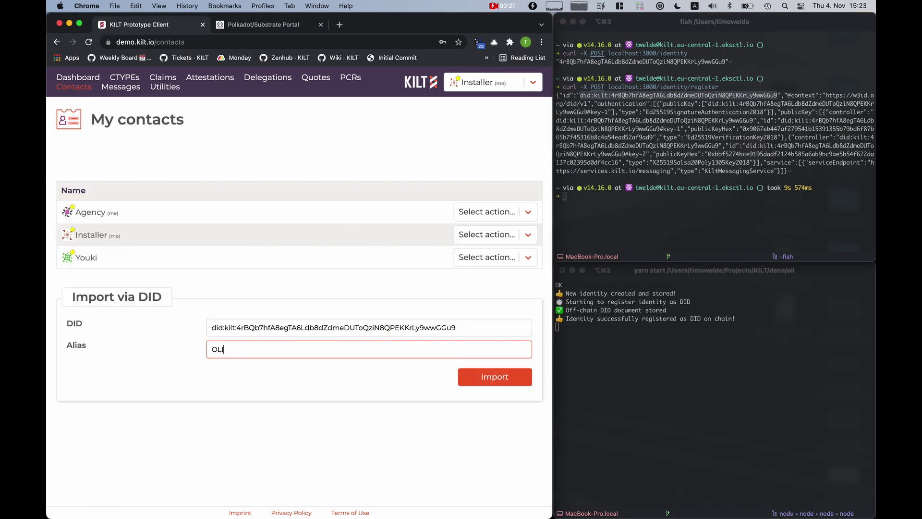
{"action": "left_click", "coordinate": [479, 374]}
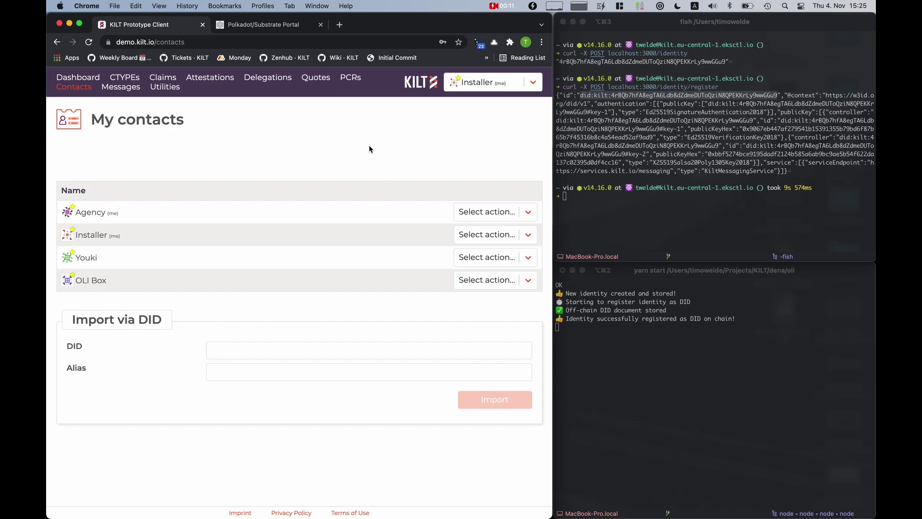
Start terms for OLI Box using the BMILInstallationCredential cType with a prefilled claim
{"action": "left_click", "coordinate": [489, 284]}
{"action": "left_click", "coordinate": [479, 372]}
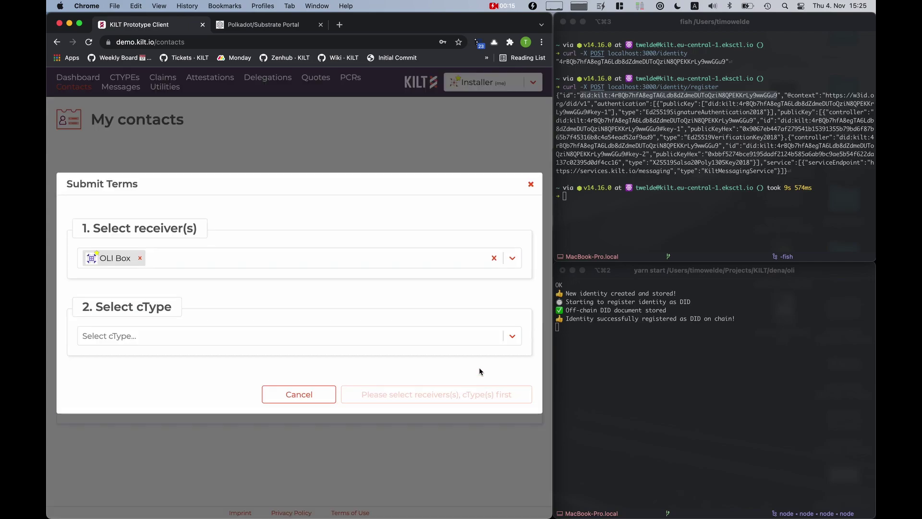
{"action": "left_click", "coordinate": [201, 336]}
{"action": "type", "text": "bmil"}
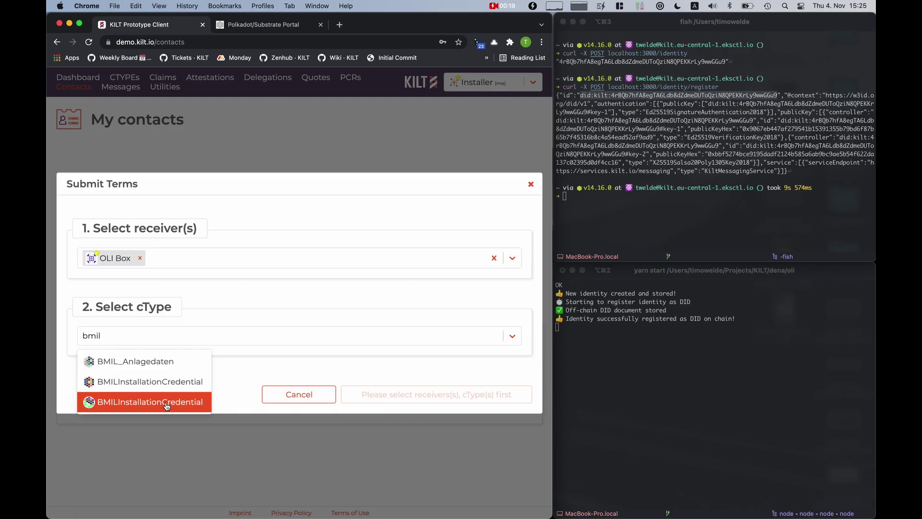
{"action": "left_click", "coordinate": [164, 403]}
{"action": "scroll", "coordinate": [303, 303], "scroll_direction": "down", "scroll_amount": 2}
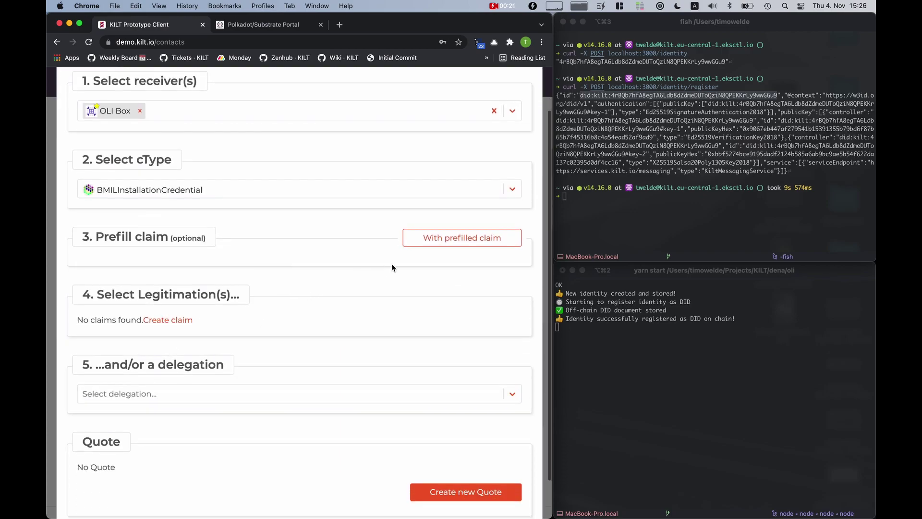
{"action": "left_click", "coordinate": [429, 238]}
Fill the claim's owner with the OLI box DID, type Solar, dates 04112021 and 12.12.2100
{"action": "scroll", "coordinate": [273, 204], "scroll_direction": "down", "scroll_amount": 4}
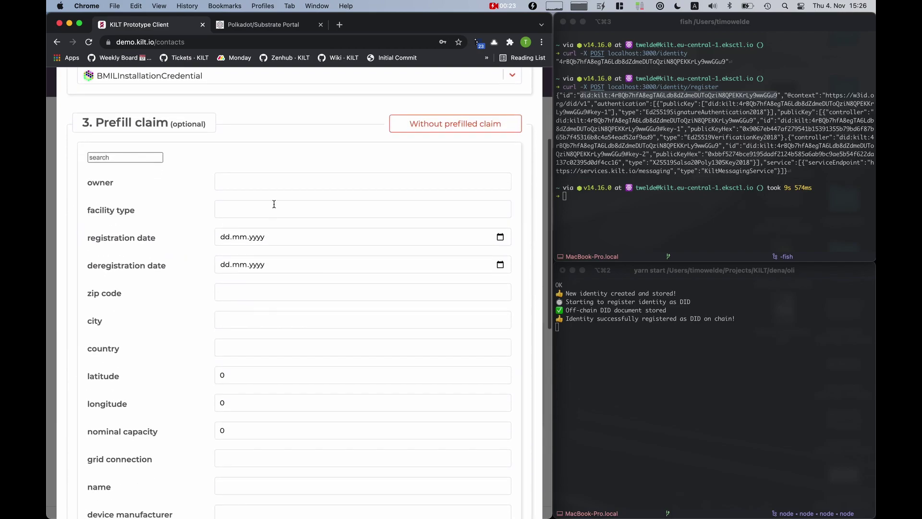
{"action": "left_click", "coordinate": [285, 175]}
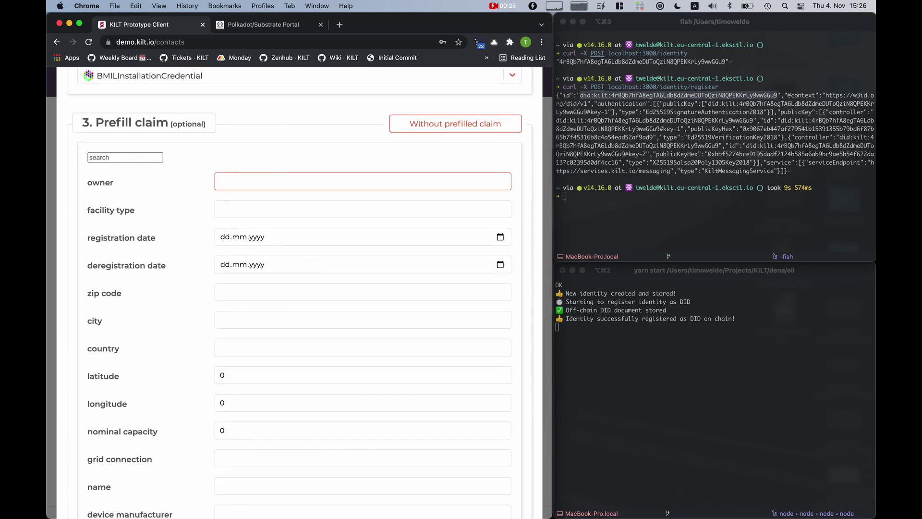
{"action": "key", "text": "super+Tab"}
{"action": "key", "text": "super+Tab"}
{"action": "key", "text": "super+v"}
{"action": "key", "text": "Tab"}
{"action": "type", "text": "Solar"}
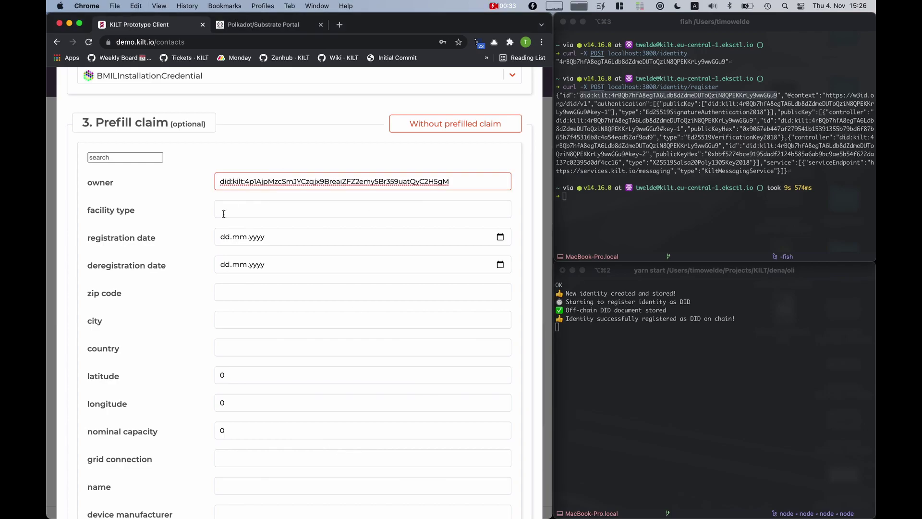
{"action": "key", "text": "Tab"}
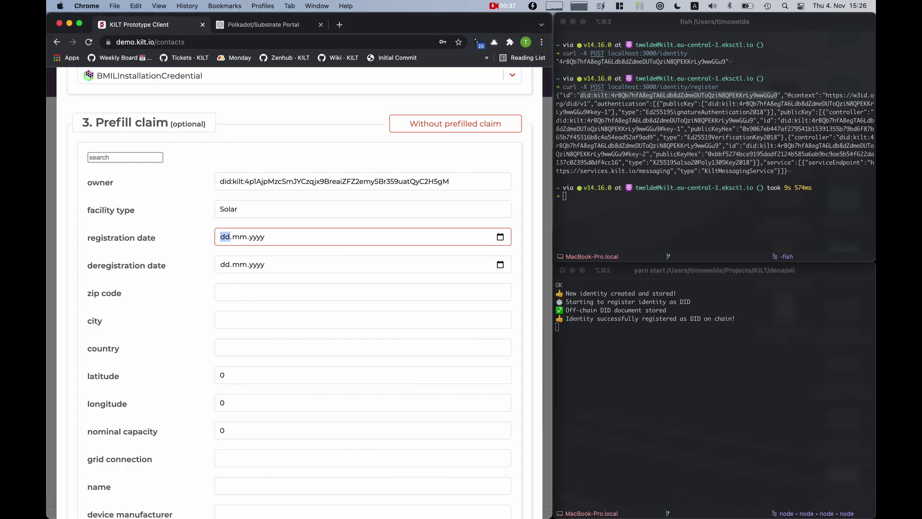
{"action": "type", "text": "04112021"}
{"action": "key", "text": "Tab"}
{"action": "type", "text": "12.12.2100"}
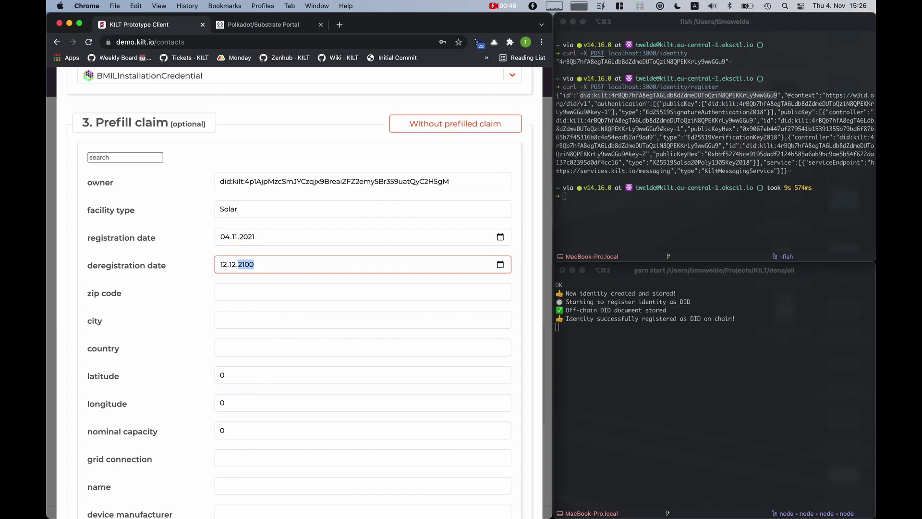
{"action": "key", "text": "Tab"}
Enter the address as zip 10787, city Berlin, country Germany
{"action": "type", "text": "10787"}
{"action": "key", "text": "Tab"}
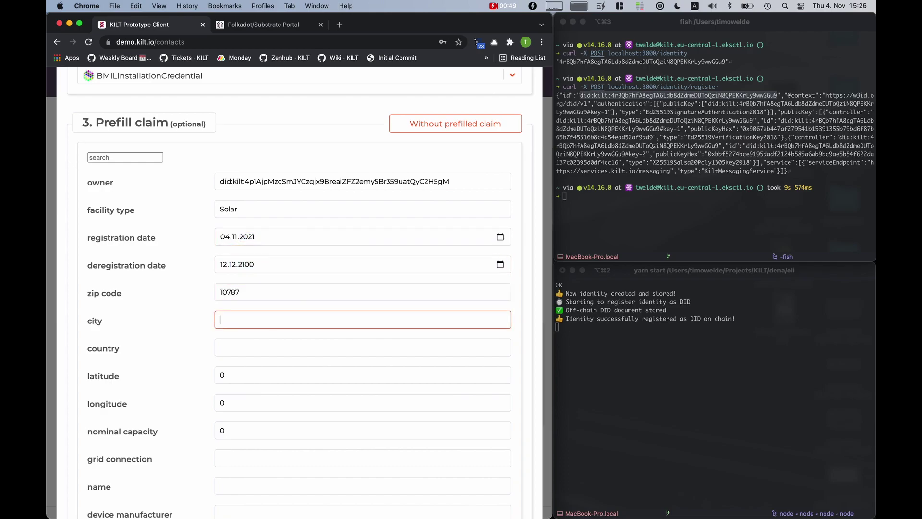
{"action": "type", "text": "Berlin"}
{"action": "key", "text": "Tab"}
{"action": "type", "text": "Germany"}
{"action": "key", "text": "Tab"}
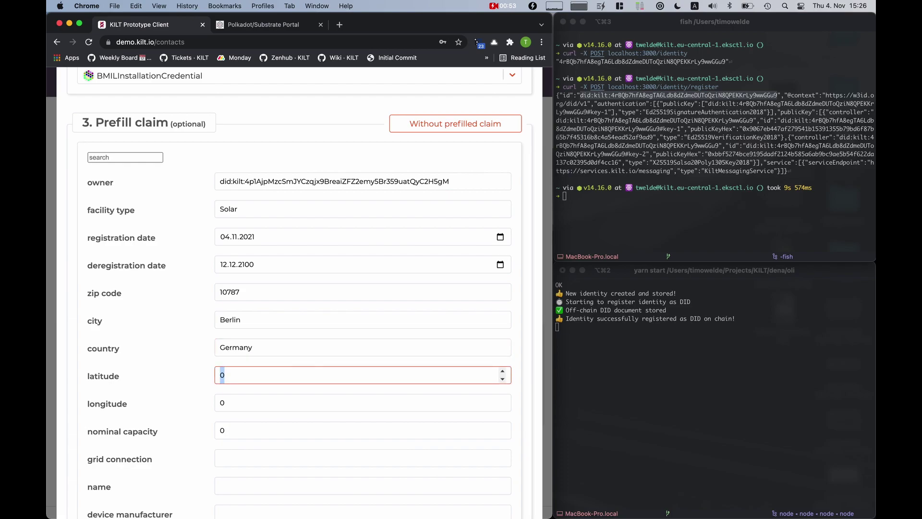
Paste latitude 13.346865 and longitude 52.497161 from the notes
{"action": "key", "text": "super+Tab"}
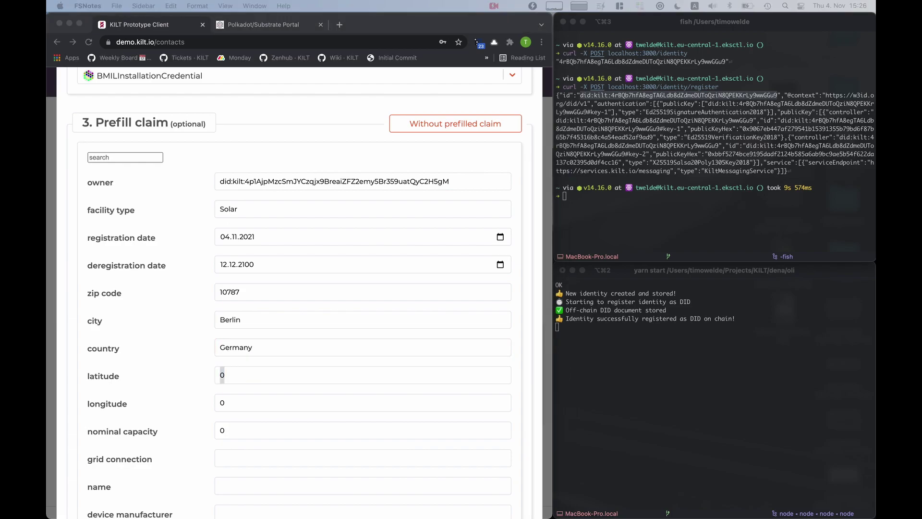
{"action": "key", "text": "super+Tab"}
{"action": "key", "text": "super+v"}
{"action": "key", "text": "super+Tab"}
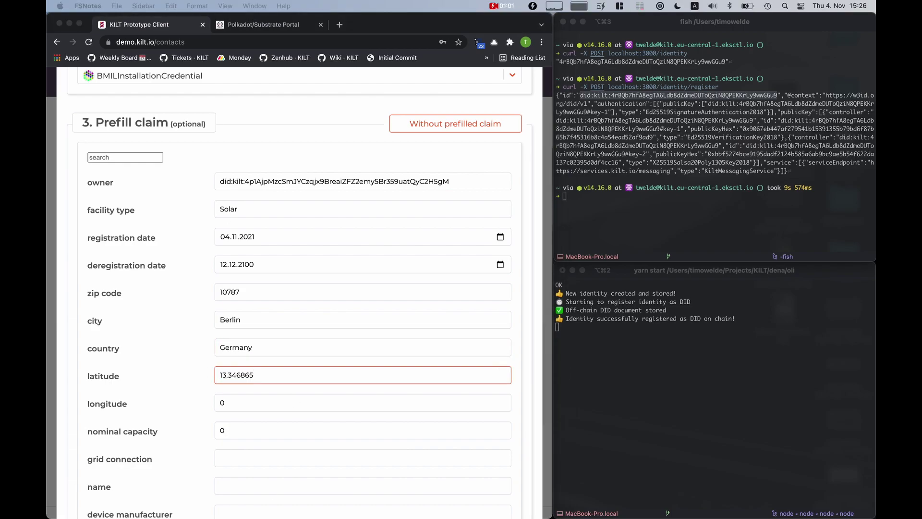
{"action": "double_click", "coordinate": [220, 402]}
{"action": "key", "text": "super+v"}
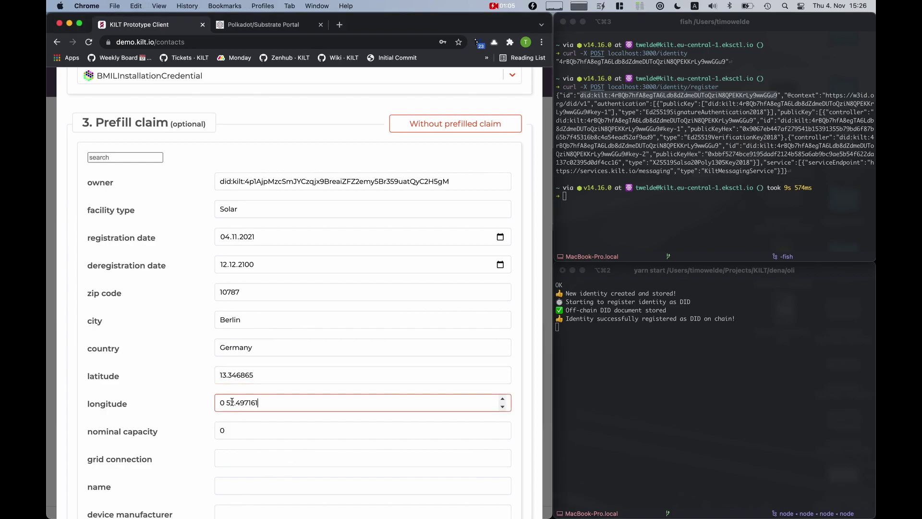
Set nominal capacity 450, grid connection Mittel, and name Oli
{"action": "key", "text": "Tab"}
{"action": "type", "text": "450"}
{"action": "scroll", "coordinate": [312, 405], "scroll_direction": "down", "scroll_amount": 3}
{"action": "key", "text": "Tab"}
{"action": "type", "text": "Mittel"}
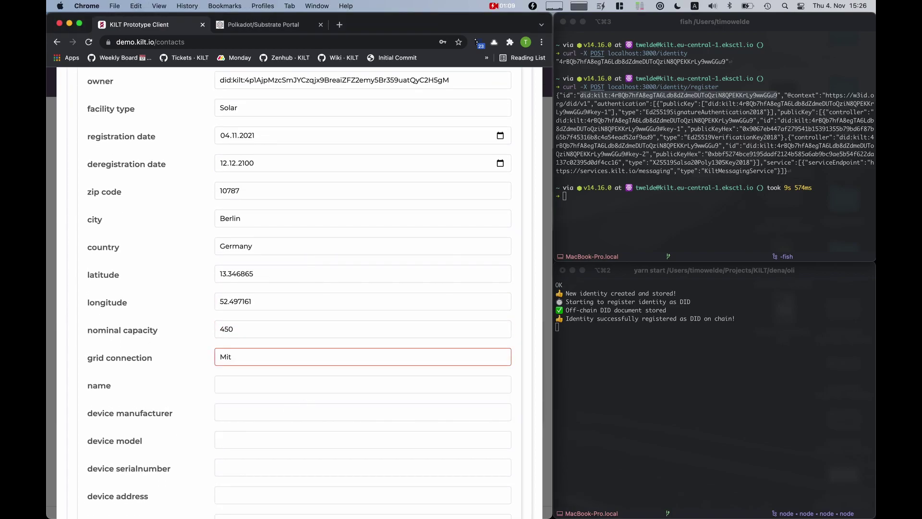
{"action": "key", "text": "Tab"}
{"action": "type", "text": "O"}
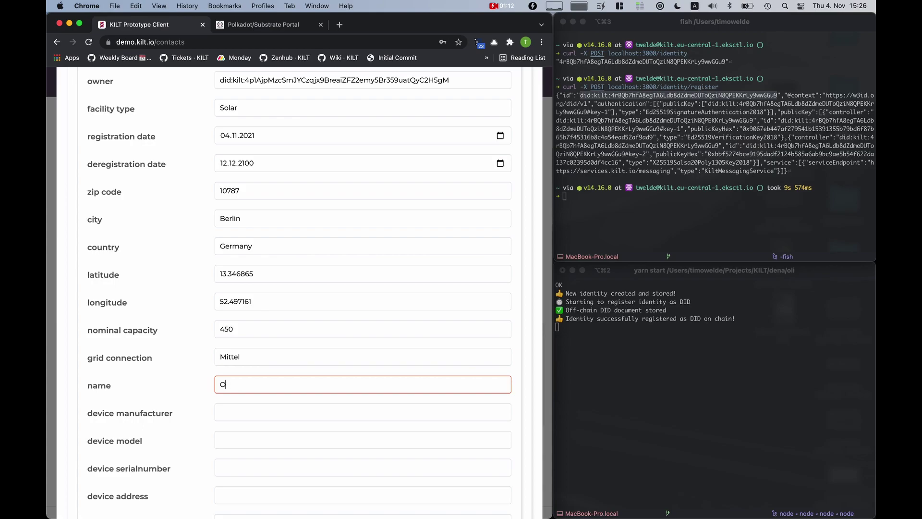
{"action": "type", "text": "LIli"}
Choose the new BMILInstallationCredential delegation for the terms
{"action": "scroll", "coordinate": [156, 386], "scroll_direction": "down", "scroll_amount": 4}
{"action": "scroll", "coordinate": [155, 385], "scroll_direction": "down", "scroll_amount": 3}
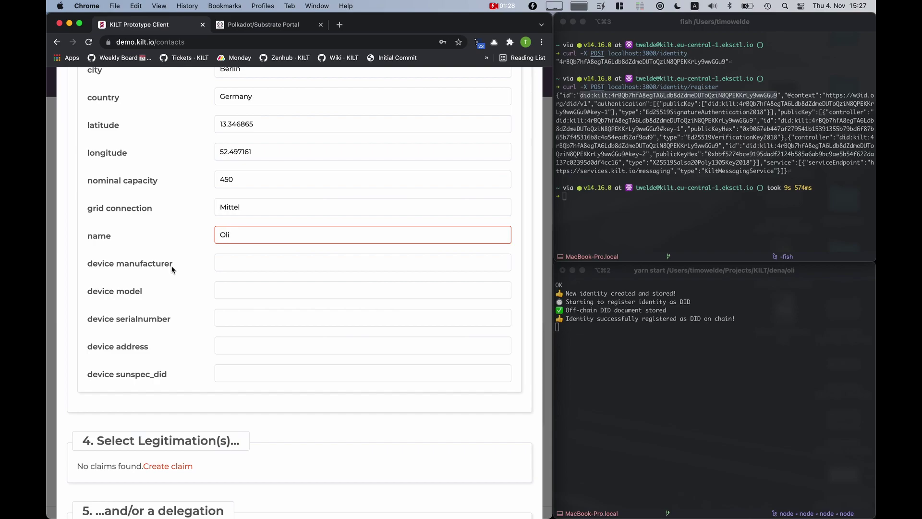
{"action": "scroll", "coordinate": [172, 268], "scroll_direction": "down", "scroll_amount": 5}
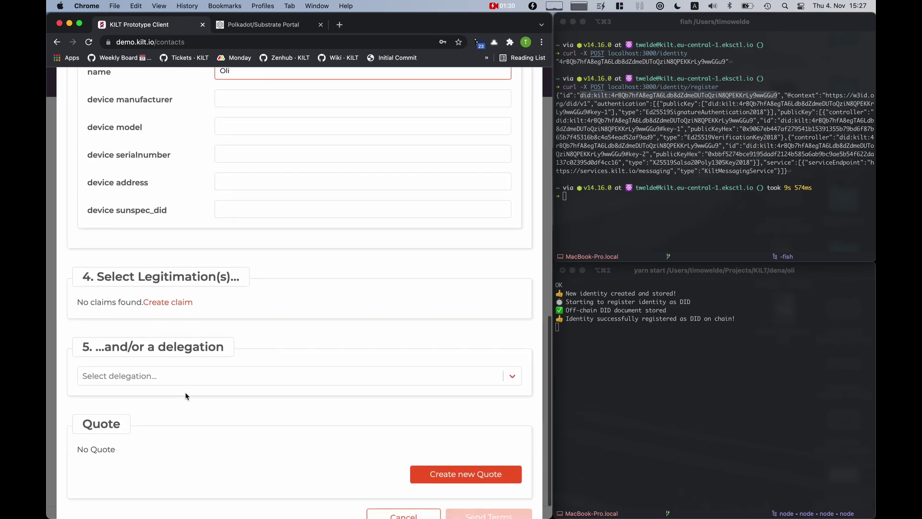
{"action": "left_click", "coordinate": [199, 384]}
{"action": "left_click", "coordinate": [213, 464]}
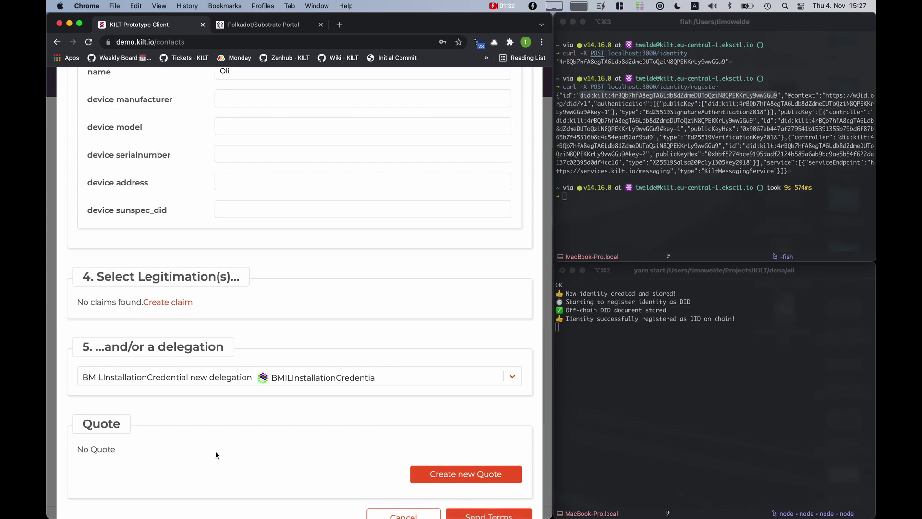
{"action": "scroll", "coordinate": [256, 362], "scroll_direction": "down", "scroll_amount": 1}
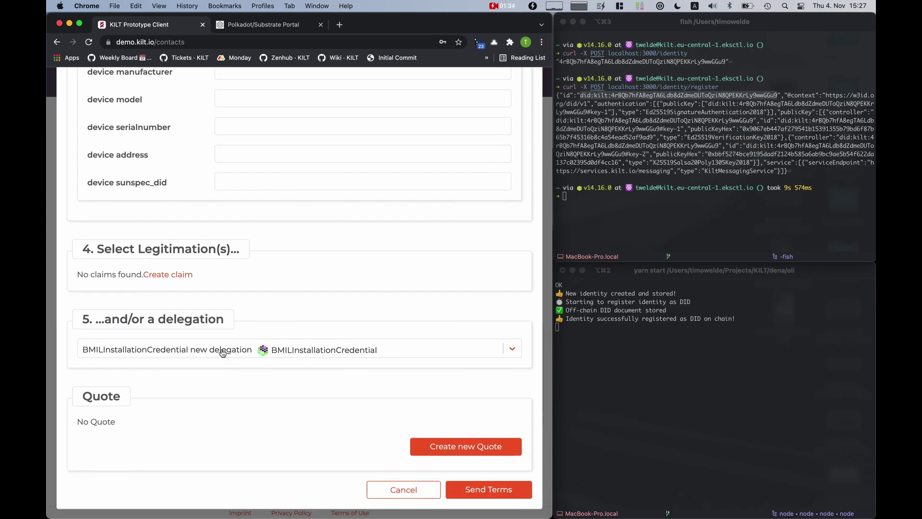
Send the terms to OLI Box, check its log, and open the request-attestation-for-claim message
{"action": "left_click", "coordinate": [498, 489]}
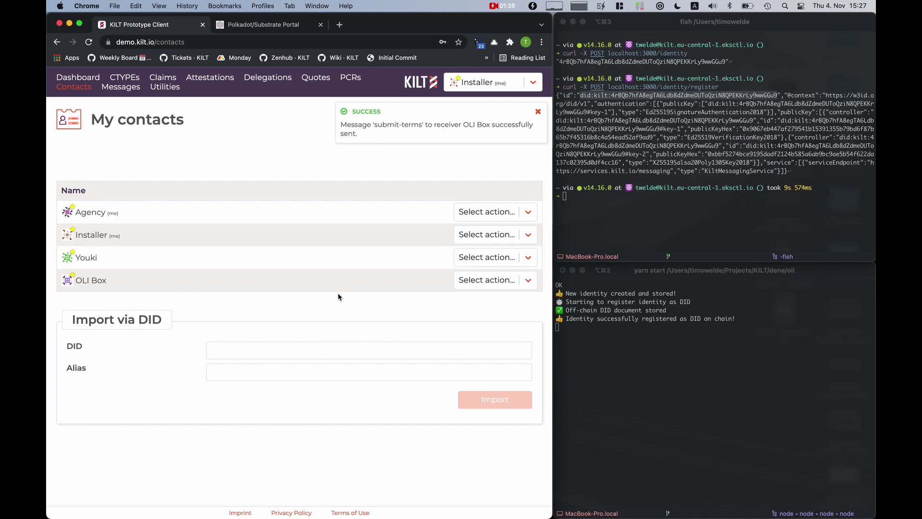
{"action": "left_click", "coordinate": [624, 384]}
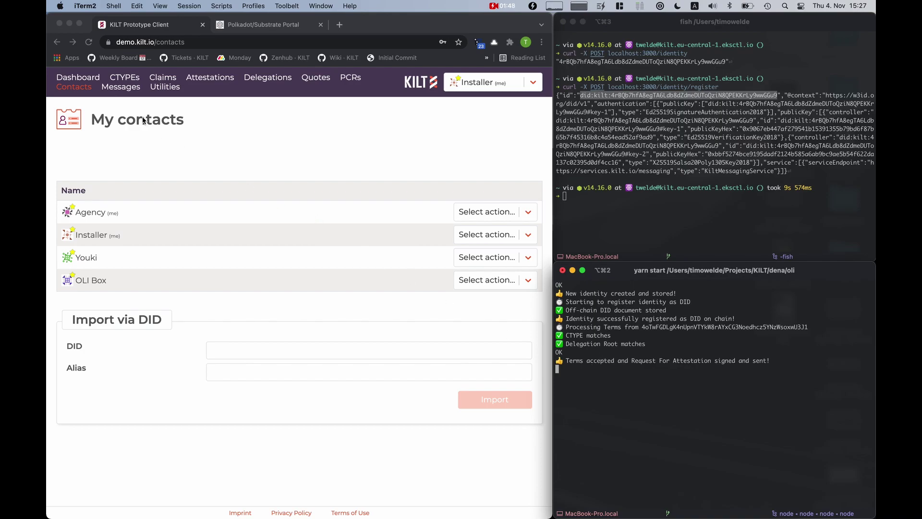
{"action": "left_click", "coordinate": [119, 88]}
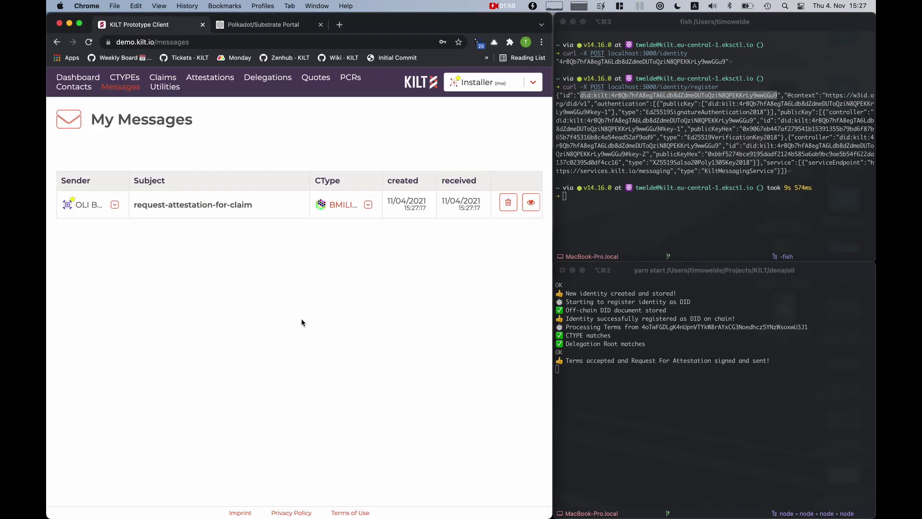
{"action": "left_click", "coordinate": [193, 205]}
Attest the OLI Box claim on chain and delete the handled request message
{"action": "scroll", "coordinate": [180, 363], "scroll_direction": "down", "scroll_amount": 3}
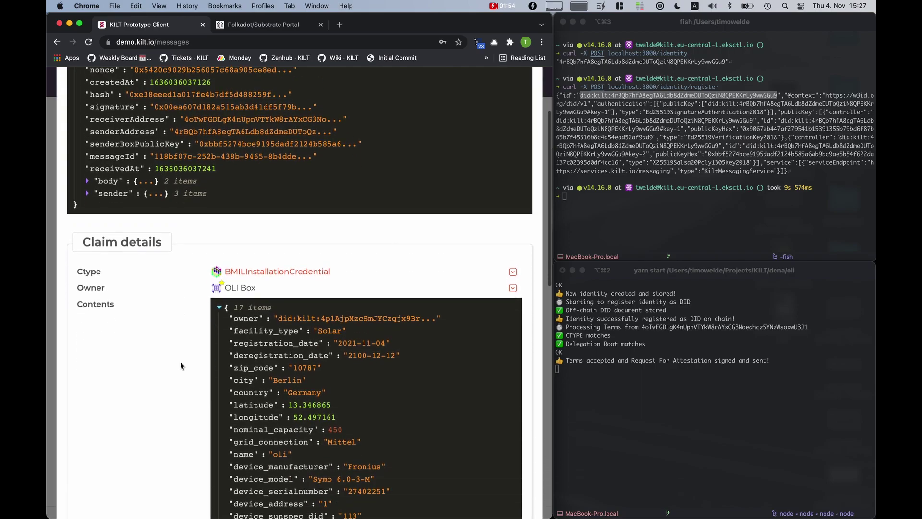
{"action": "scroll", "coordinate": [180, 361], "scroll_direction": "down", "scroll_amount": 3}
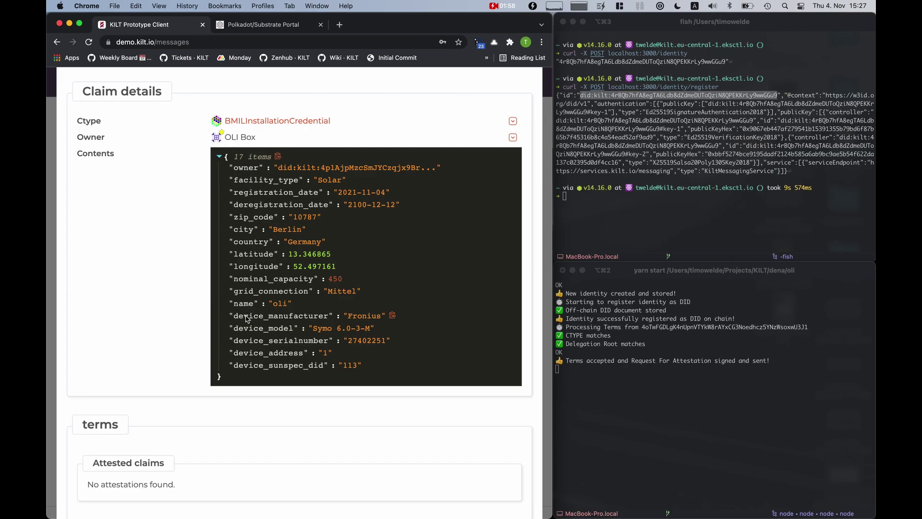
{"action": "scroll", "coordinate": [246, 317], "scroll_direction": "down", "scroll_amount": 2}
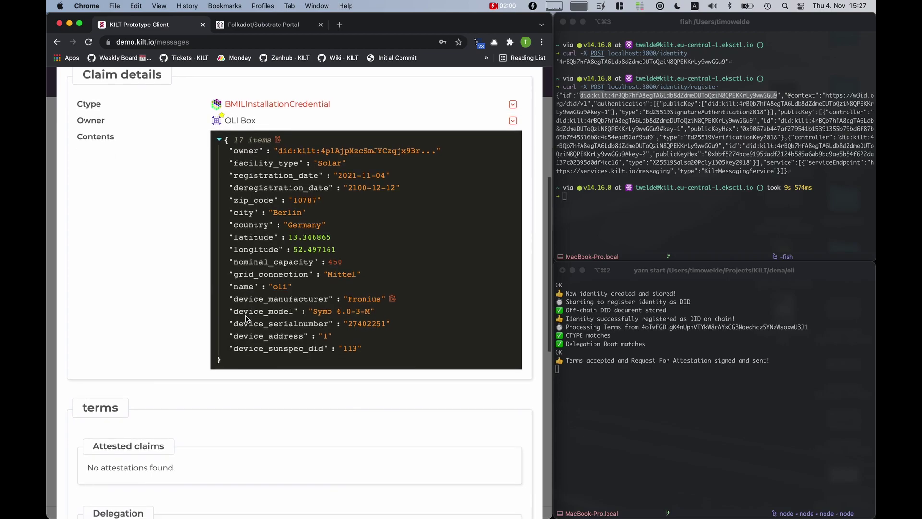
{"action": "scroll", "coordinate": [246, 316], "scroll_direction": "up", "scroll_amount": 2}
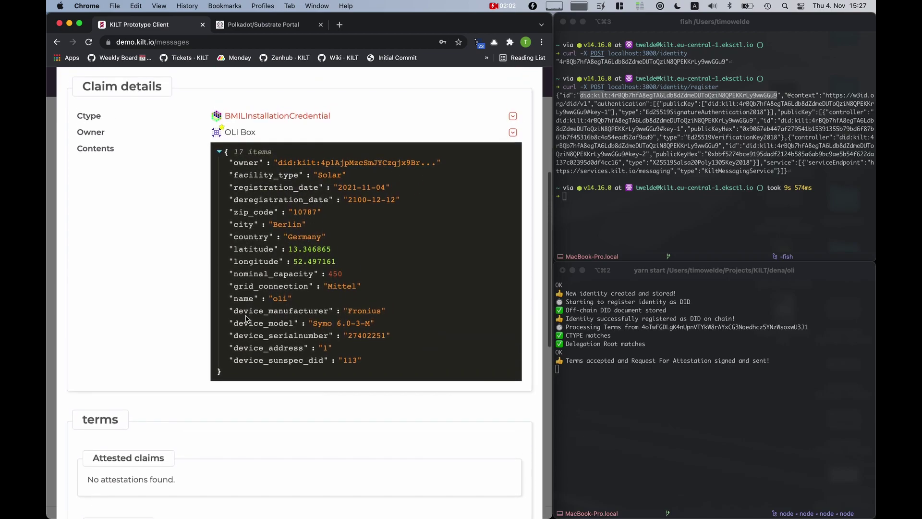
{"action": "scroll", "coordinate": [160, 222], "scroll_direction": "down", "scroll_amount": 10}
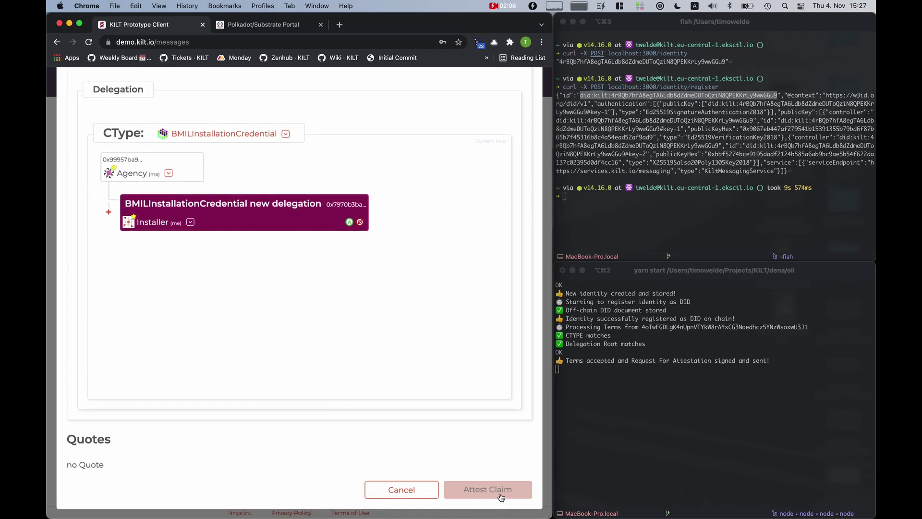
{"action": "left_click", "coordinate": [499, 490]}
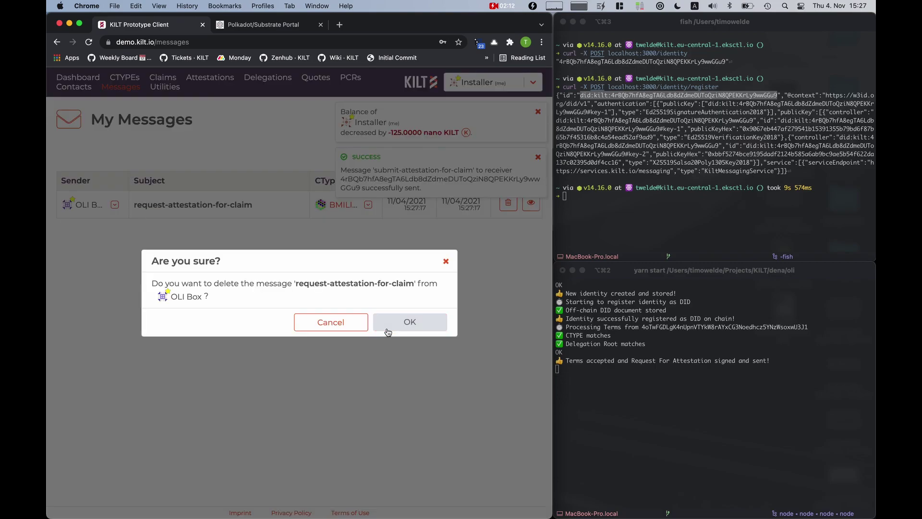
{"action": "left_click", "coordinate": [388, 332]}
Open block 3,902,377 in the explorer and expand its attestation.AttestationCreated event
{"action": "key", "text": "ctrl+Tab"}
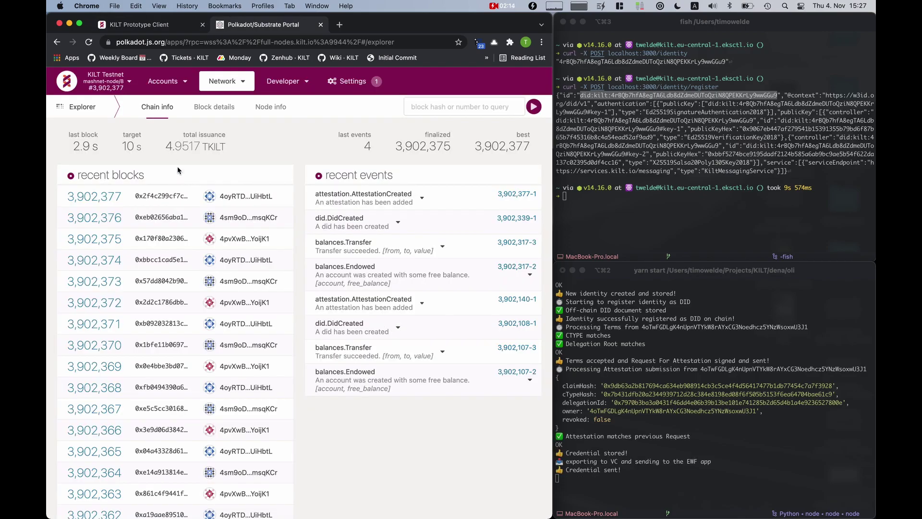
{"action": "left_click", "coordinate": [102, 196]}
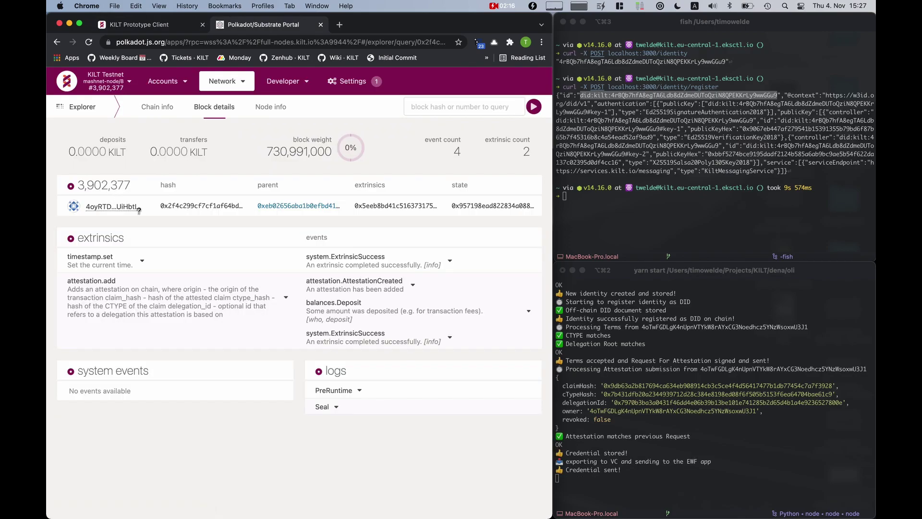
{"action": "left_click", "coordinate": [379, 288]}
{"action": "scroll", "coordinate": [305, 275], "scroll_direction": "down", "scroll_amount": 1}
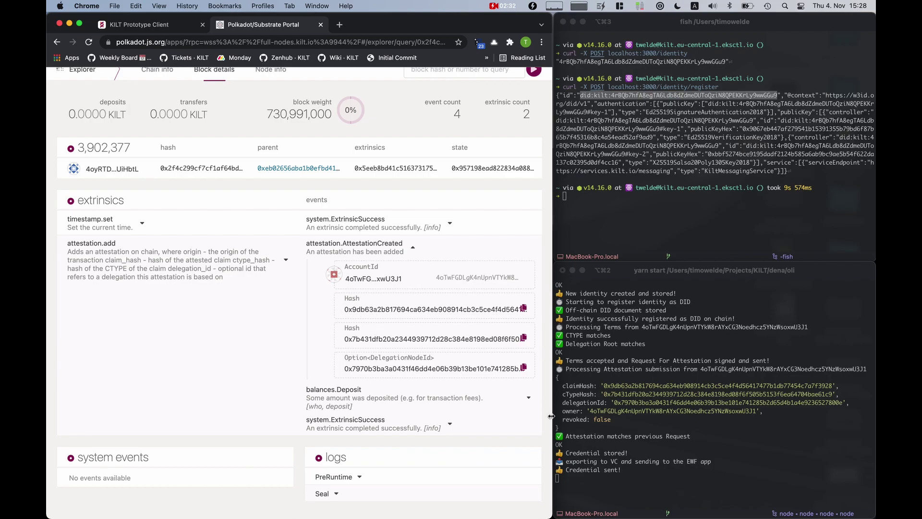
Bring the lower iTerm2 window forward to view the bmil-backend verification log
{"action": "left_click", "coordinate": [622, 459]}
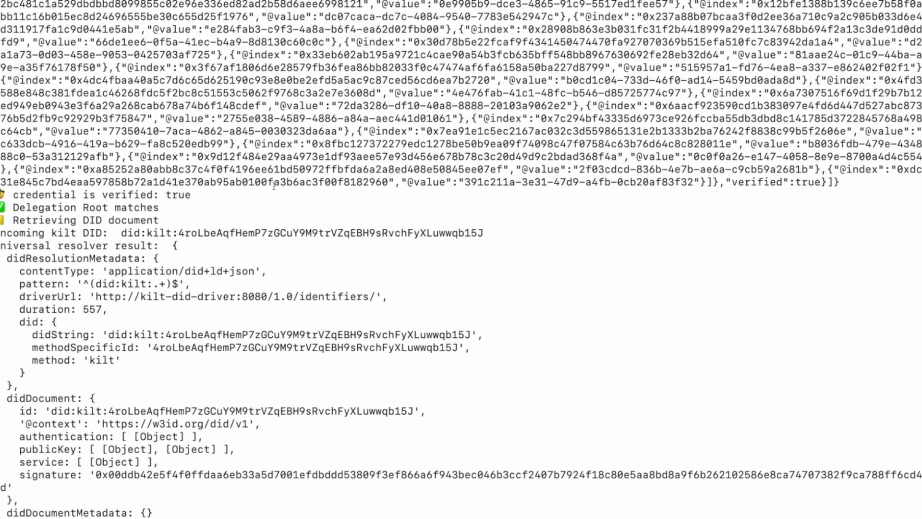
{"action": "left_click_drag", "start_coordinate": [192, 195], "coordinate": [11, 196]}
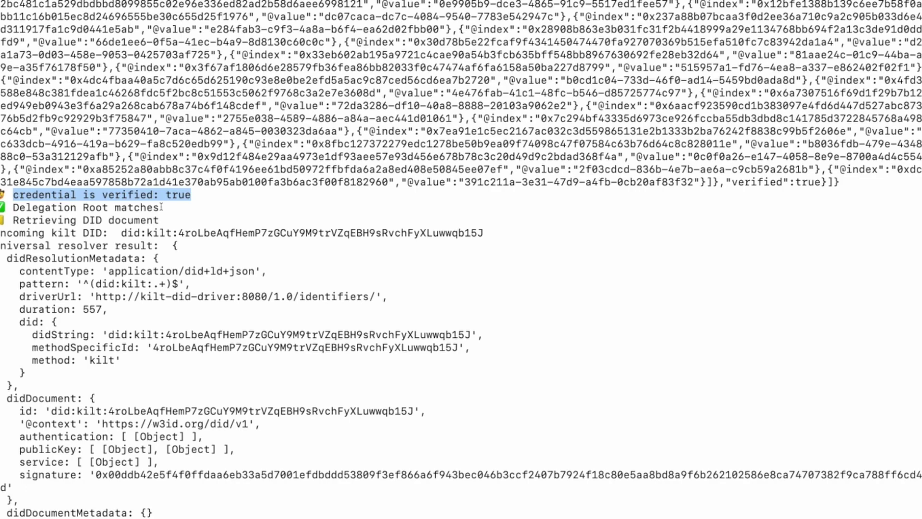
{"action": "left_click_drag", "start_coordinate": [161, 207], "coordinate": [12, 207]}
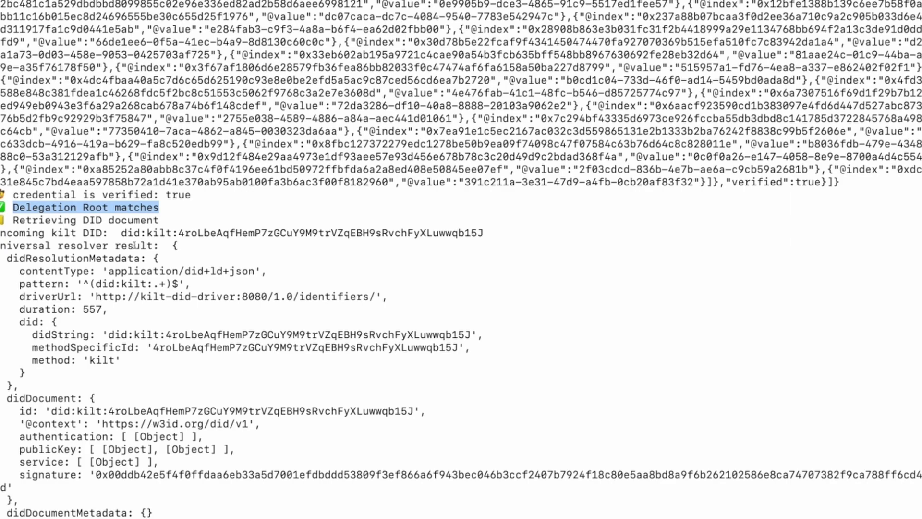
{"action": "left_click_drag", "start_coordinate": [159, 220], "coordinate": [7, 222]}
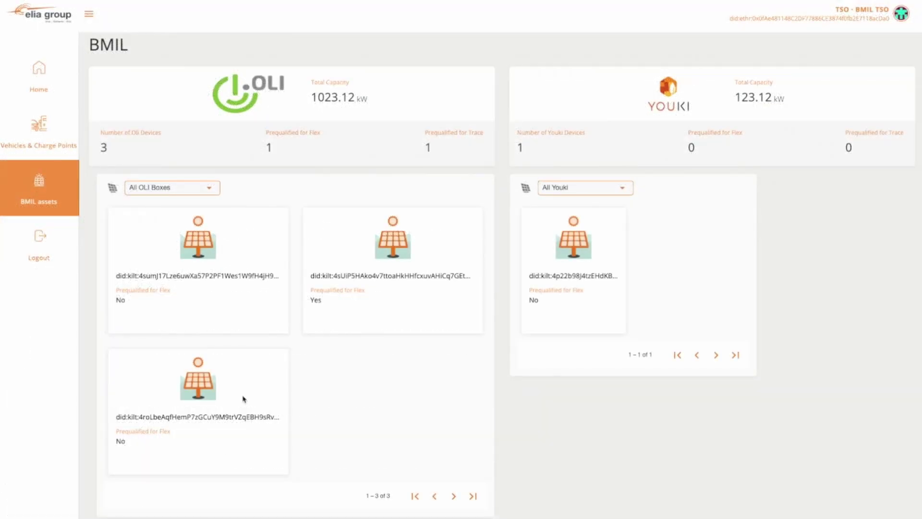
Show the third OLI box's credentials and highlight its BMILInstallationCredential type (Solar, Berlin, 450)
{"action": "left_click", "coordinate": [183, 390]}
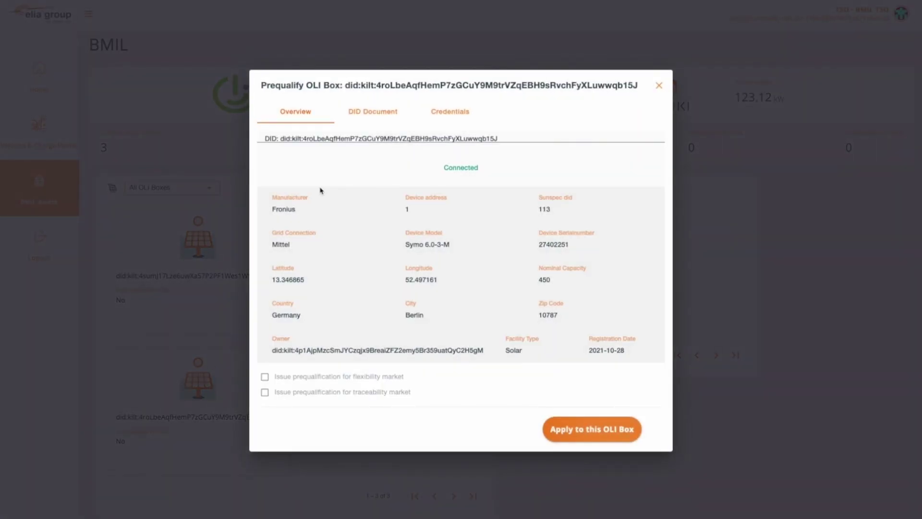
{"action": "left_click", "coordinate": [444, 114]}
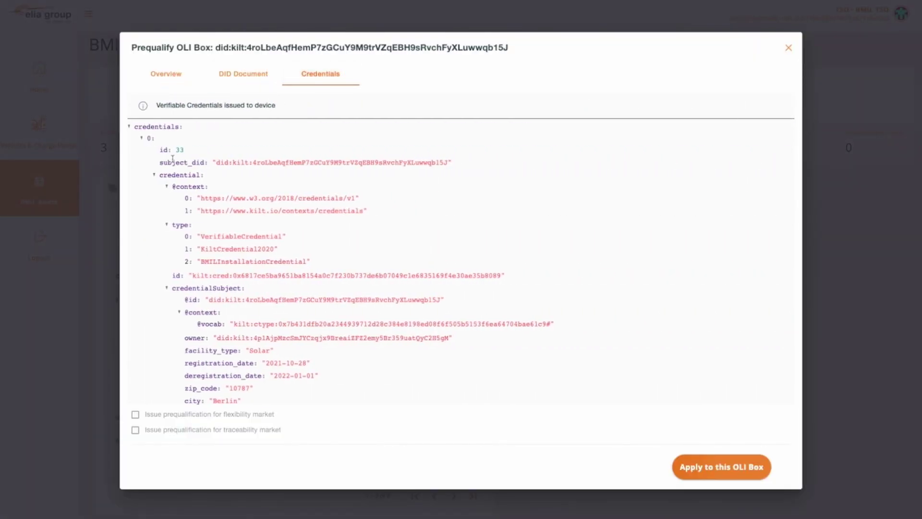
{"action": "scroll", "coordinate": [253, 194], "scroll_direction": "down", "scroll_amount": 1}
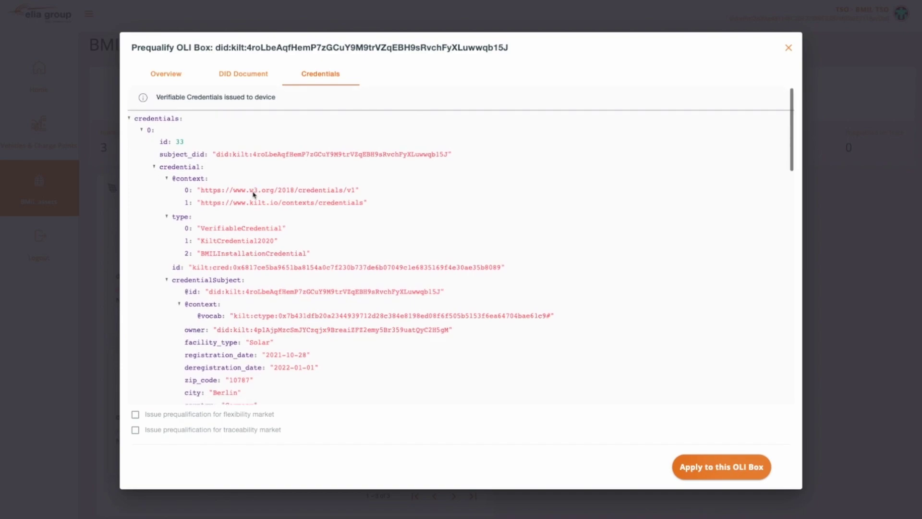
{"action": "scroll", "coordinate": [253, 194], "scroll_direction": "down", "scroll_amount": 3}
{"action": "left_click_drag", "start_coordinate": [306, 216], "coordinate": [201, 216]}
{"action": "scroll", "coordinate": [303, 267], "scroll_direction": "down", "scroll_amount": 6}
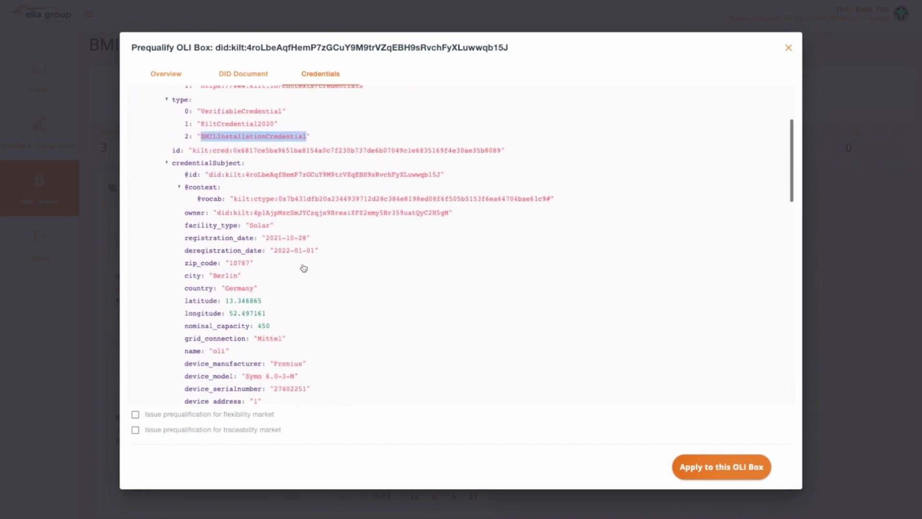
{"action": "scroll", "coordinate": [304, 268], "scroll_direction": "down", "scroll_amount": 2}
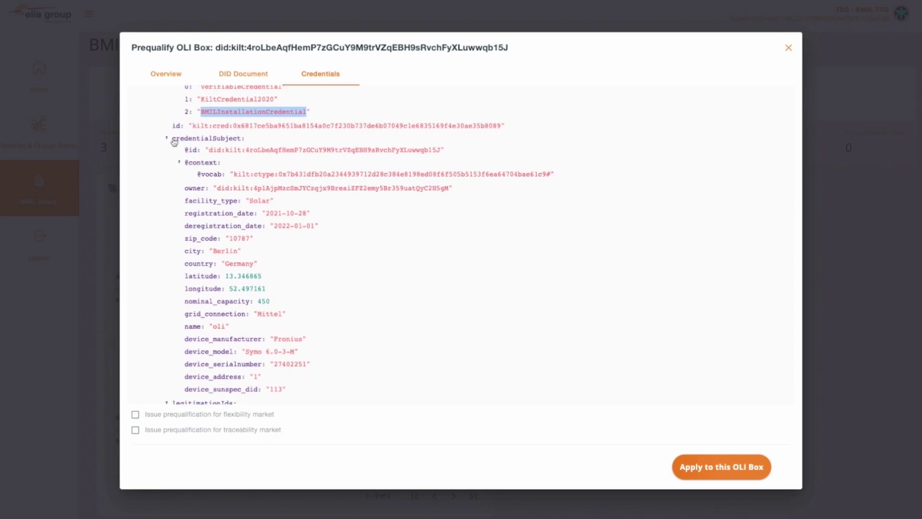
From the Overview, issue flexibility-market prequalification and apply it to the third OLI box
{"action": "left_click", "coordinate": [164, 74]}
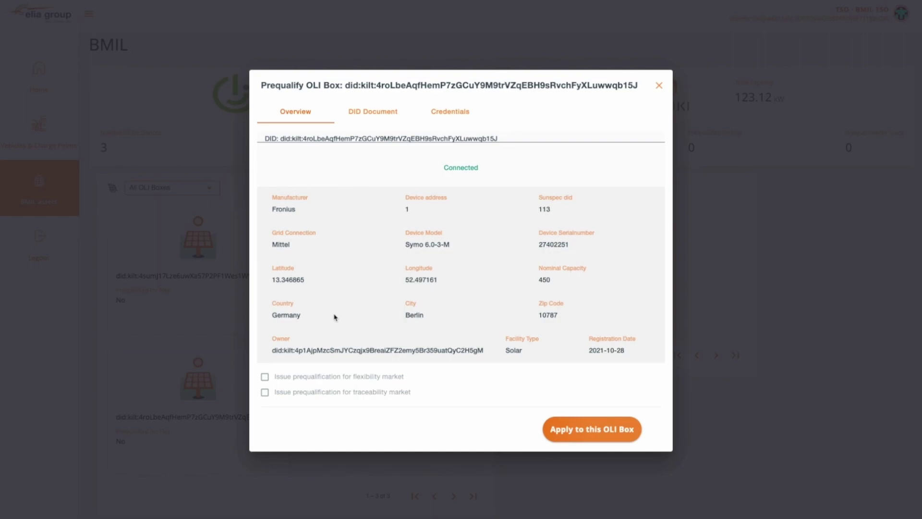
{"action": "left_click", "coordinate": [265, 377]}
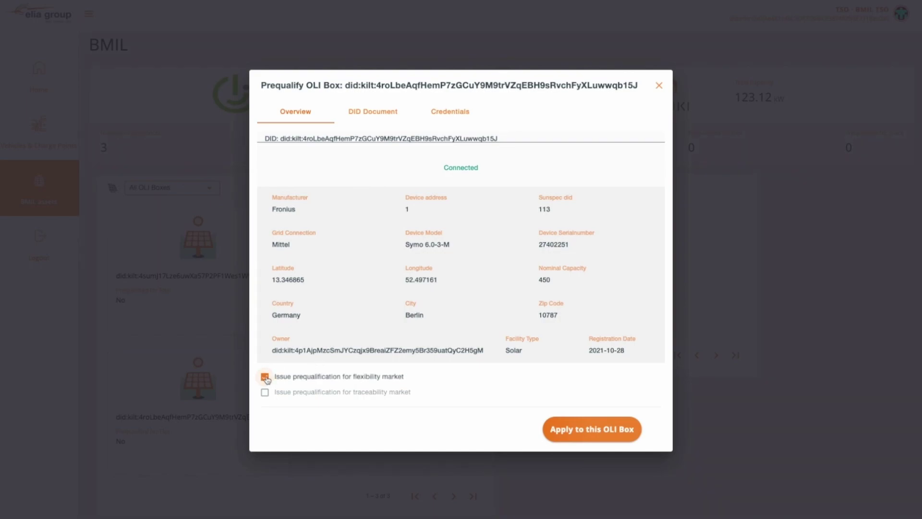
{"action": "left_click", "coordinate": [601, 434]}
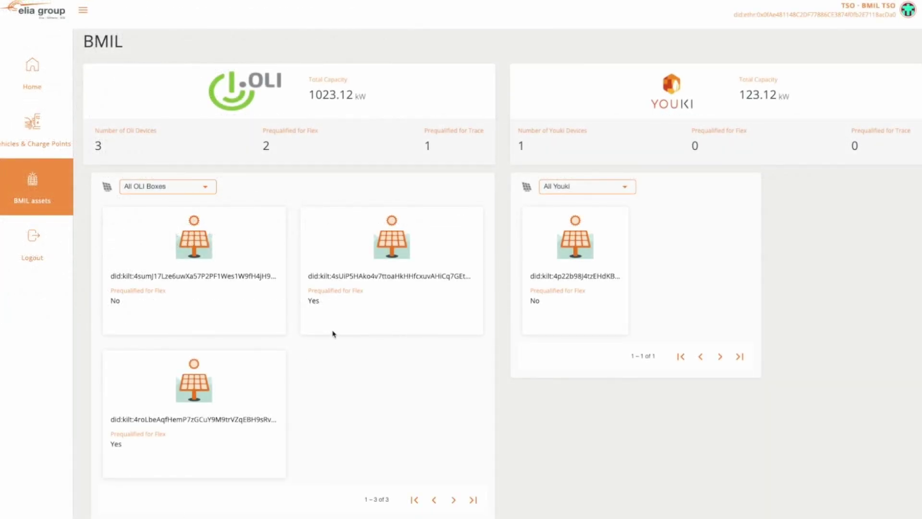
Show the third box's second credential: EnergyWebRoleCredential with role prequalification.flex.apps.energyweb.iam.ewc
{"action": "left_click", "coordinate": [209, 386]}
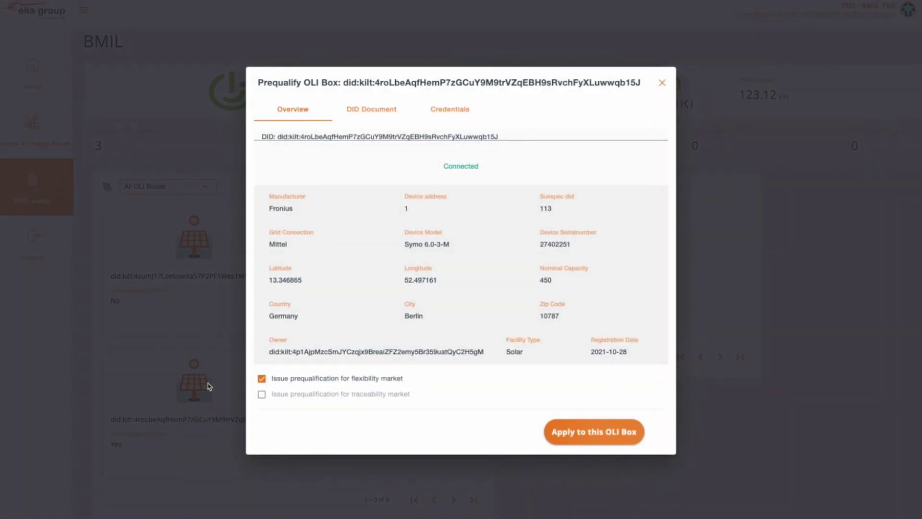
{"action": "left_click", "coordinate": [450, 110]}
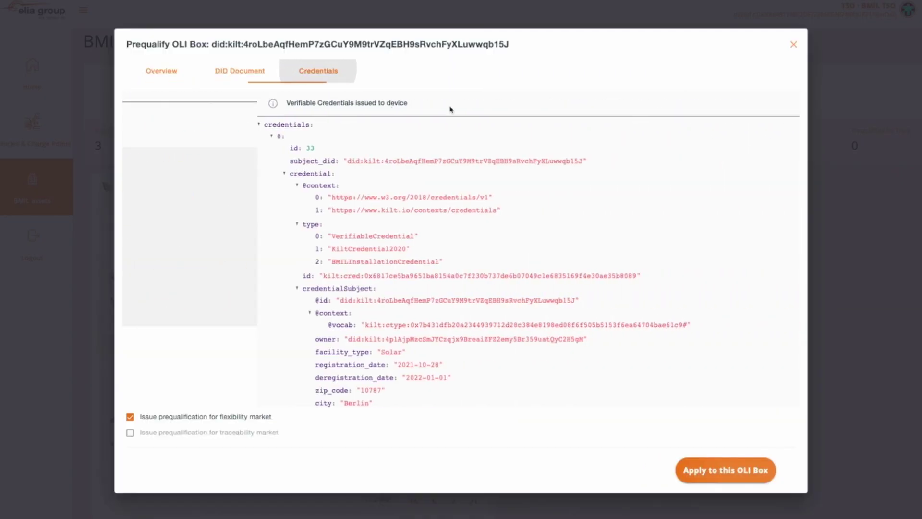
{"action": "left_click", "coordinate": [138, 137]}
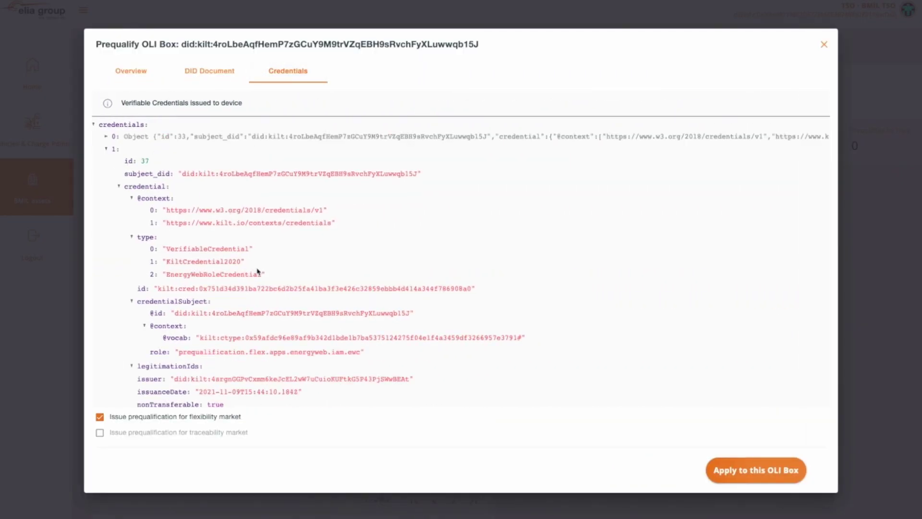
{"action": "left_click_drag", "start_coordinate": [260, 272], "coordinate": [168, 275]}
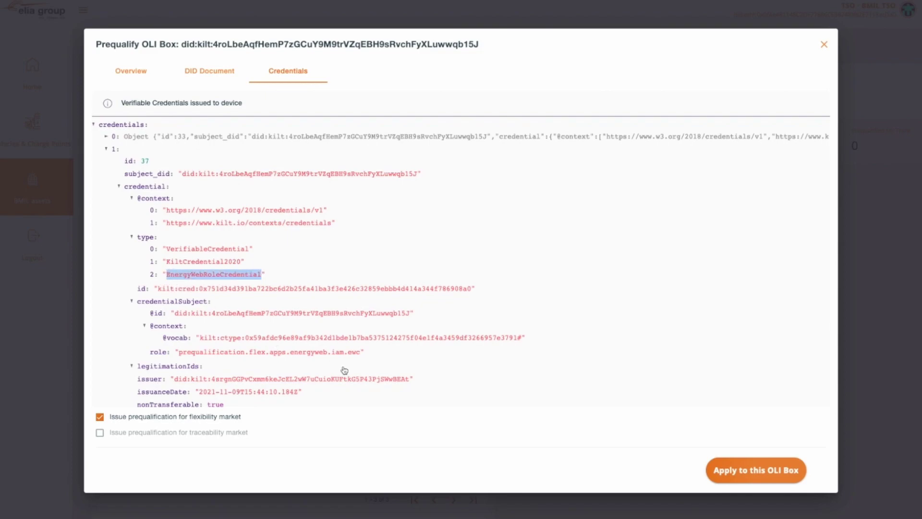
{"action": "left_click_drag", "start_coordinate": [361, 352], "coordinate": [179, 352]}
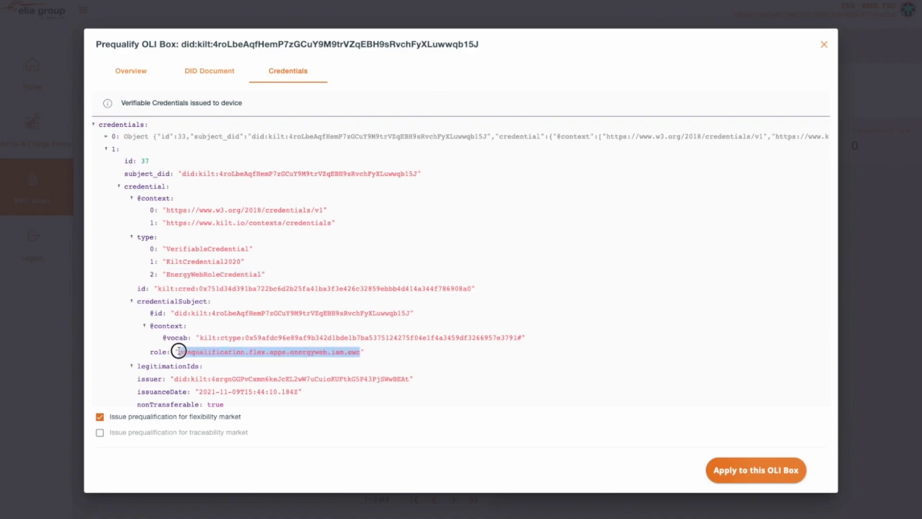